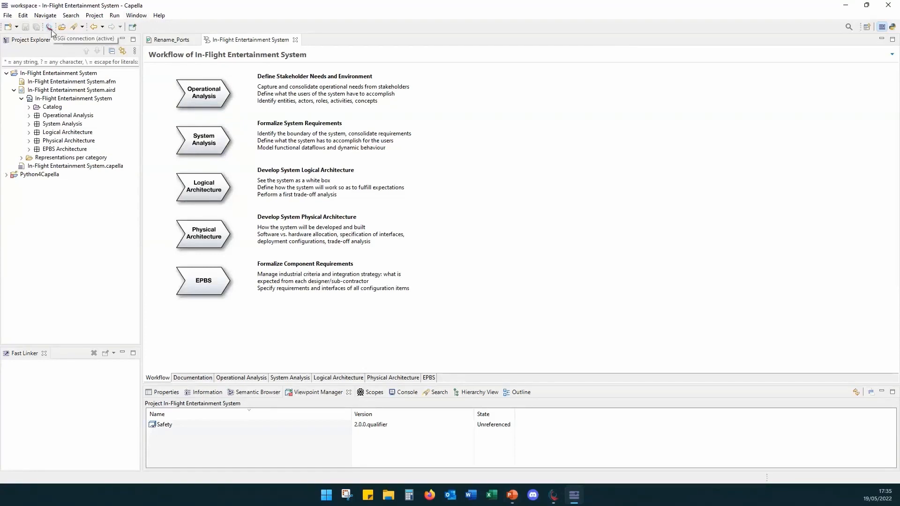
Switch to Safety Architect to check its OSGi connection status, and return to Capella.
{"action": "left_click", "coordinate": [555, 496]}
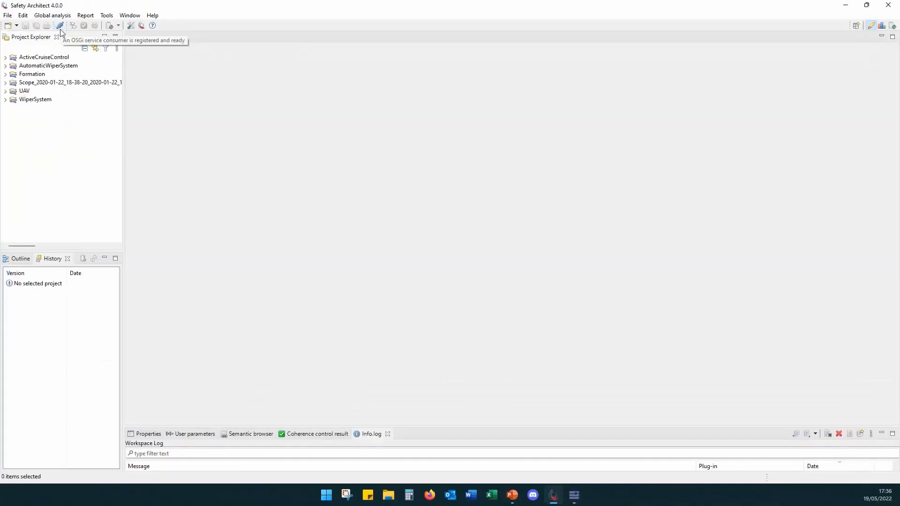
{"action": "left_click", "coordinate": [846, 5]}
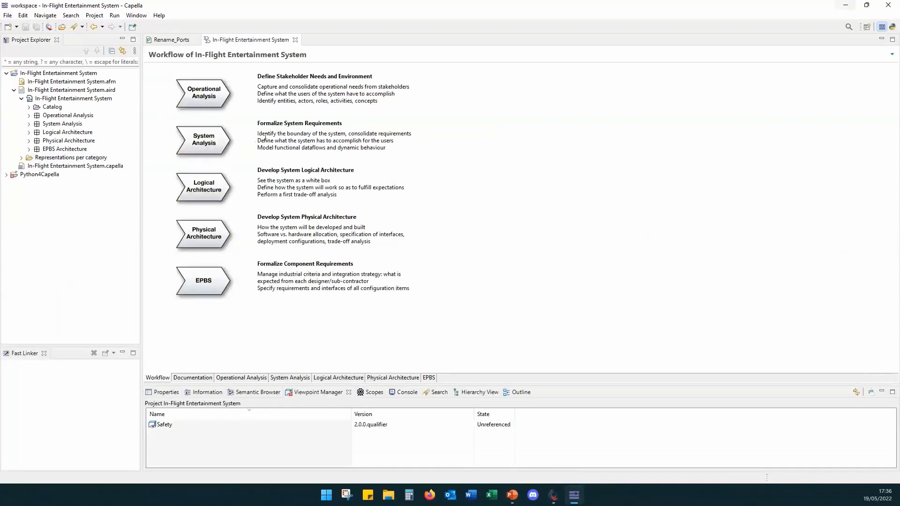
Open the High Level System Overview architecture diagram from the System Analysis level and look through it.
{"action": "left_click", "coordinate": [209, 138]}
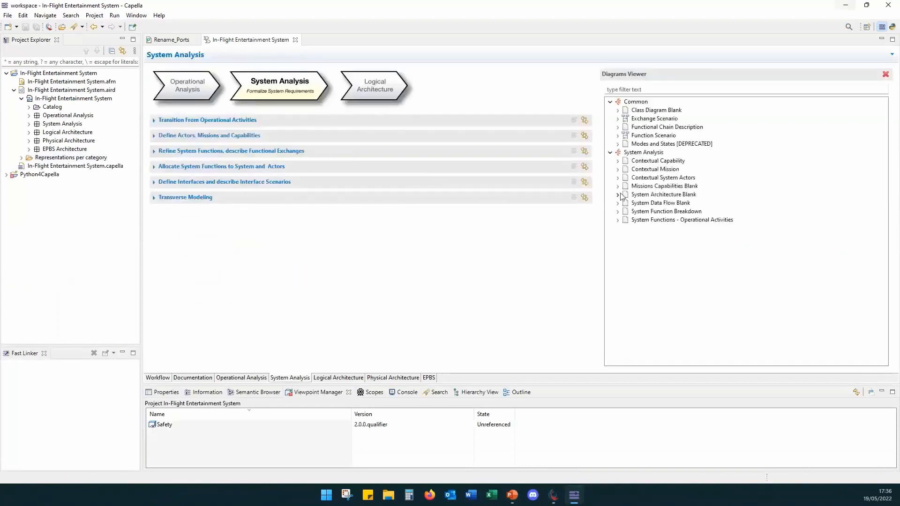
{"action": "left_click", "coordinate": [618, 195]}
{"action": "double_click", "coordinate": [669, 204]}
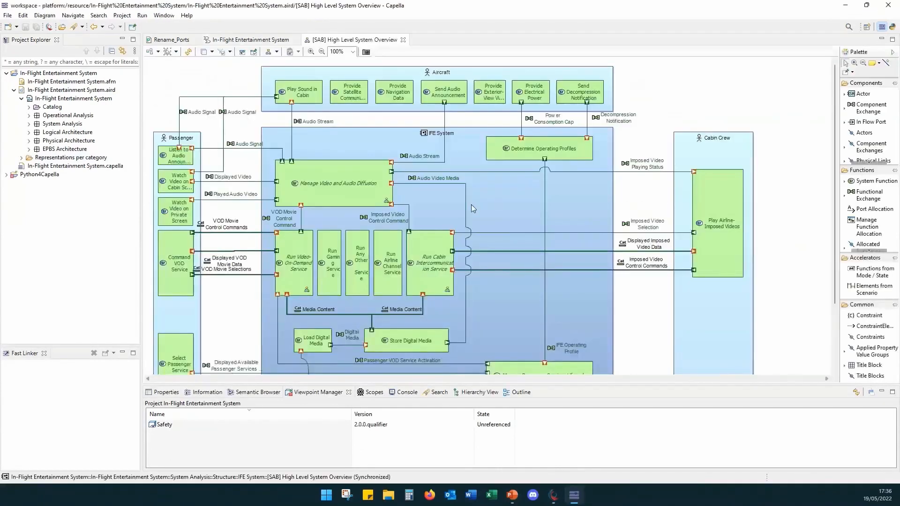
{"action": "scroll", "coordinate": [477, 203], "scroll_direction": "down", "scroll_amount": 5}
{"action": "scroll", "coordinate": [477, 202], "scroll_direction": "up", "scroll_amount": 5}
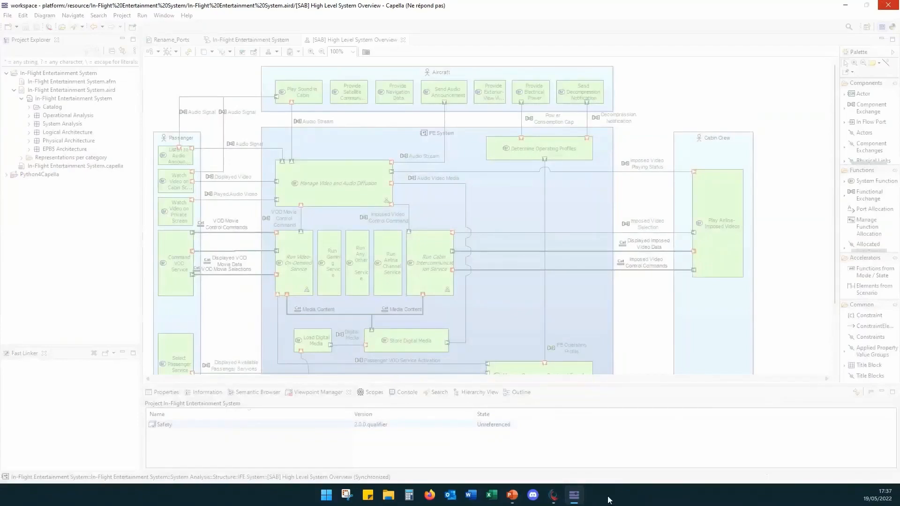
Reference the Safety viewpoint in the In-Flight Entertainment System project.
{"action": "right_click", "coordinate": [575, 496]}
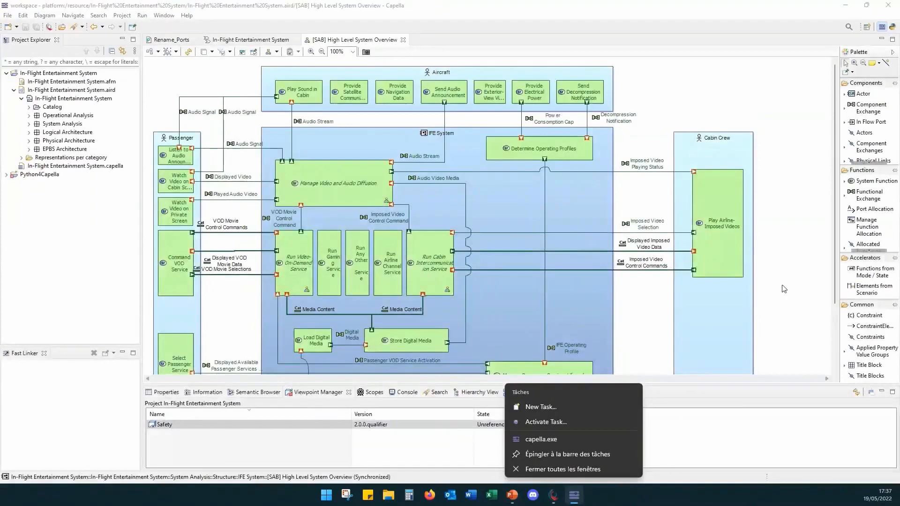
{"action": "left_click", "coordinate": [488, 429]}
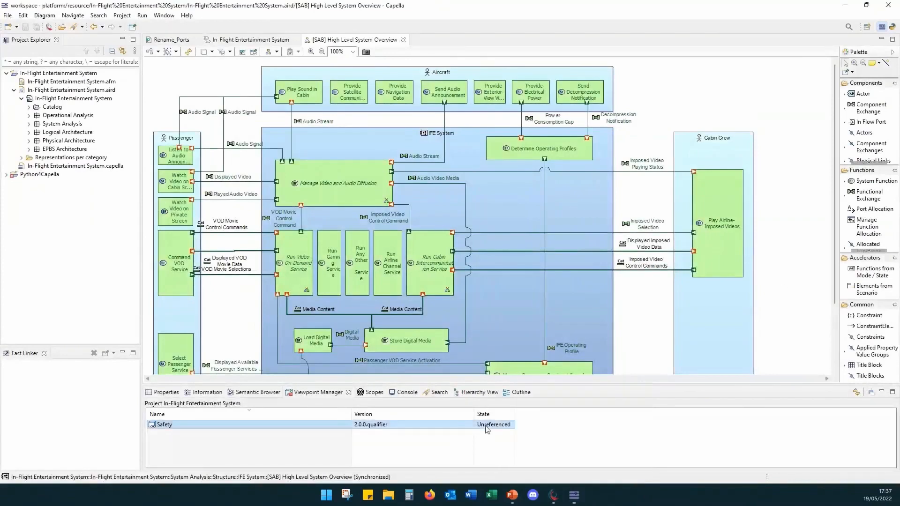
{"action": "right_click", "coordinate": [487, 429]}
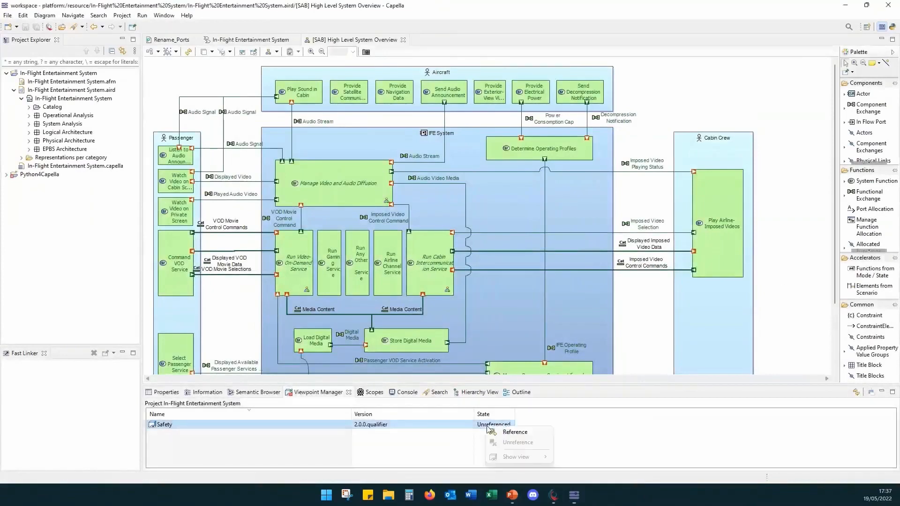
{"action": "left_click", "coordinate": [521, 436]}
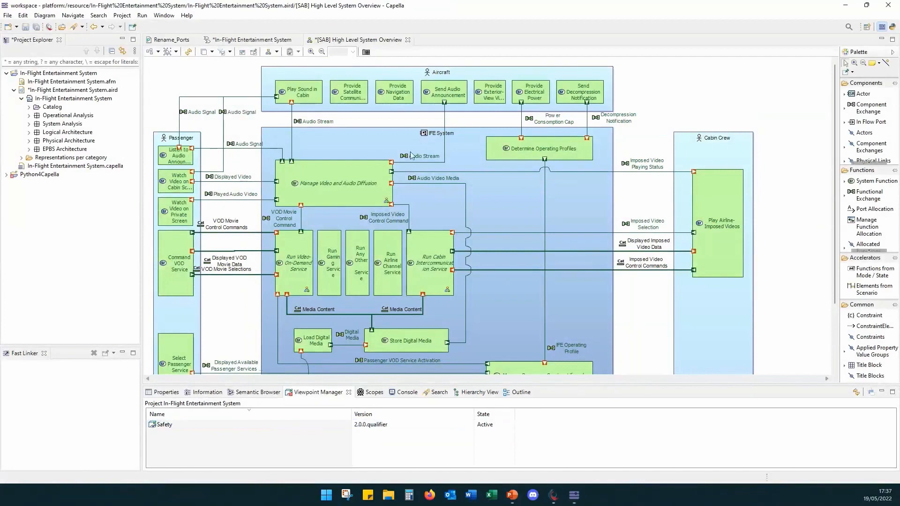
Enable the Safety layer on the diagram and place a feared event on the Displayed Video port of Manage Video and Audio Diffusion.
{"action": "left_click", "coordinate": [230, 51]}
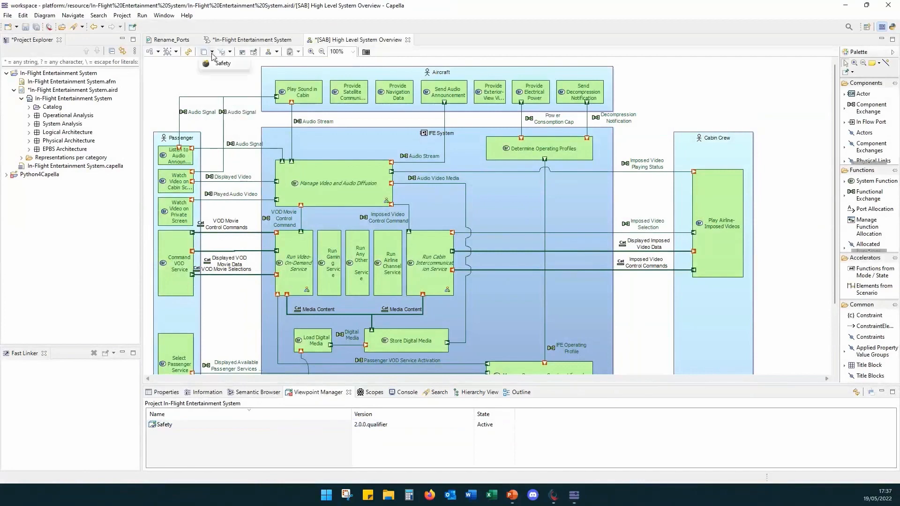
{"action": "left_click", "coordinate": [222, 64]}
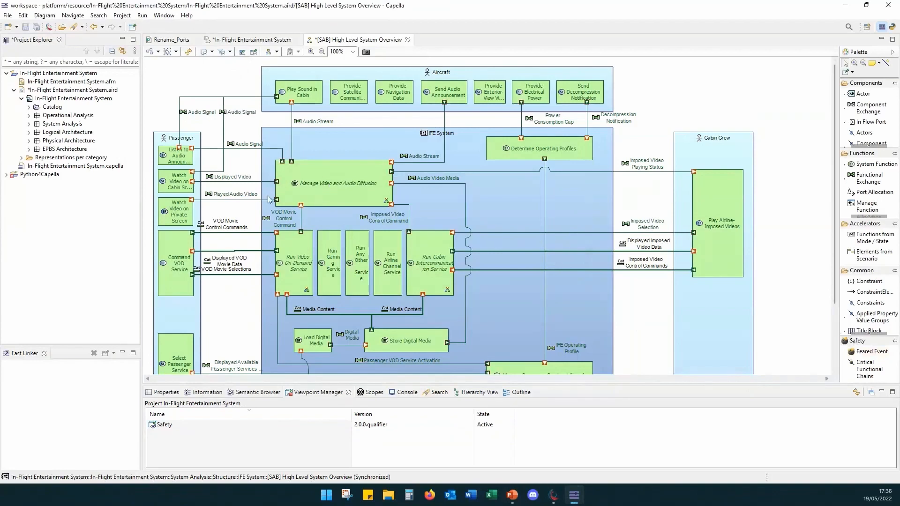
{"action": "left_click", "coordinate": [866, 353]}
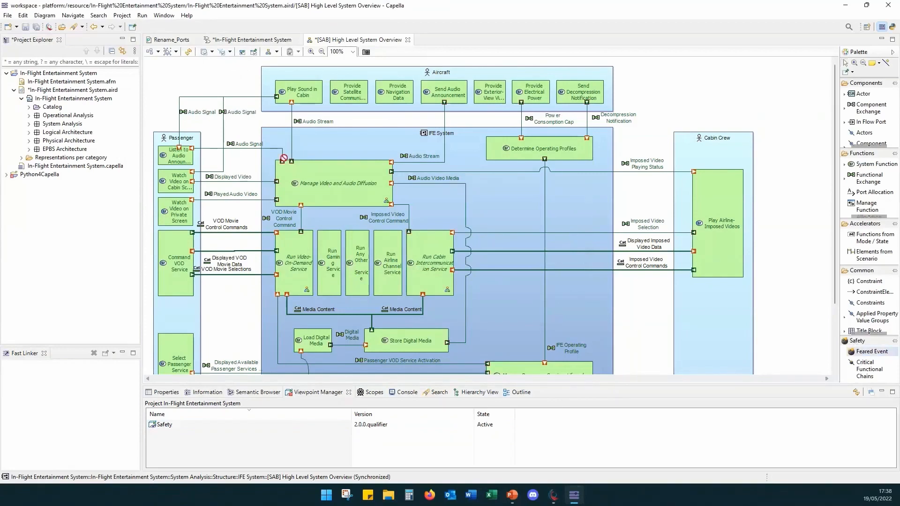
{"action": "left_click", "coordinate": [278, 183]}
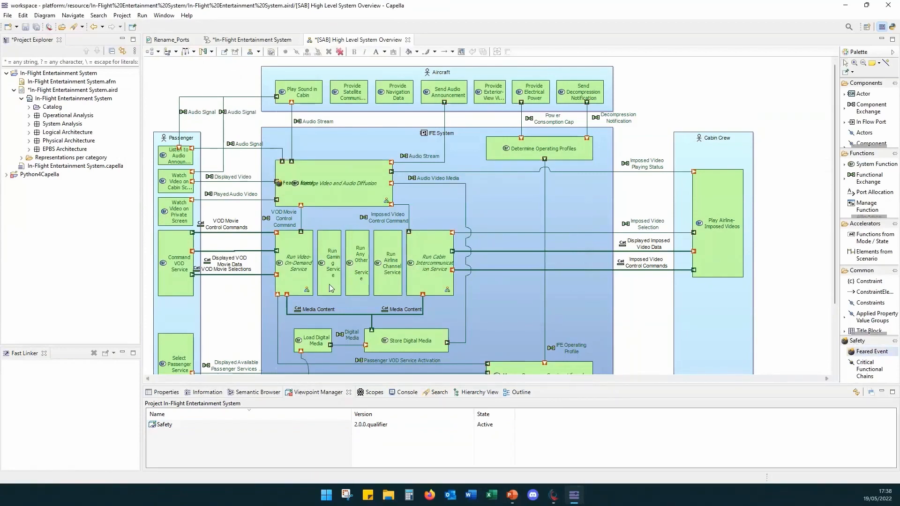
Name the feared event "Feared Event Demo", set its failure type to Absent, and save the model.
{"action": "left_click", "coordinate": [170, 393]}
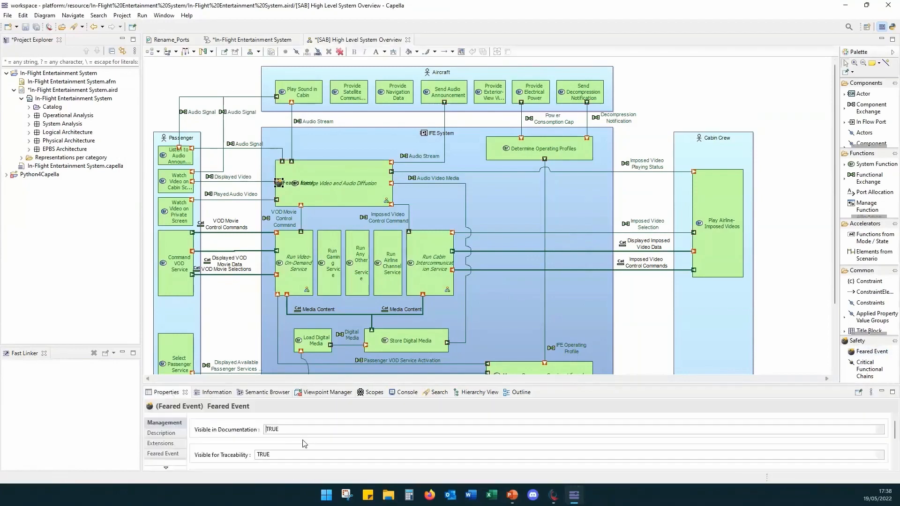
{"action": "left_click", "coordinate": [170, 453]}
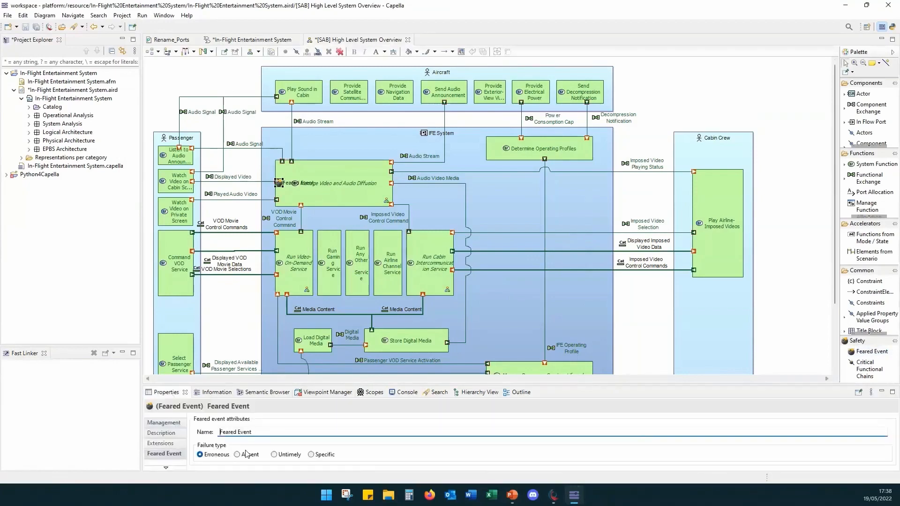
{"action": "left_click", "coordinate": [268, 432]}
{"action": "type", "text": "Demo"}
{"action": "left_click", "coordinate": [237, 455]}
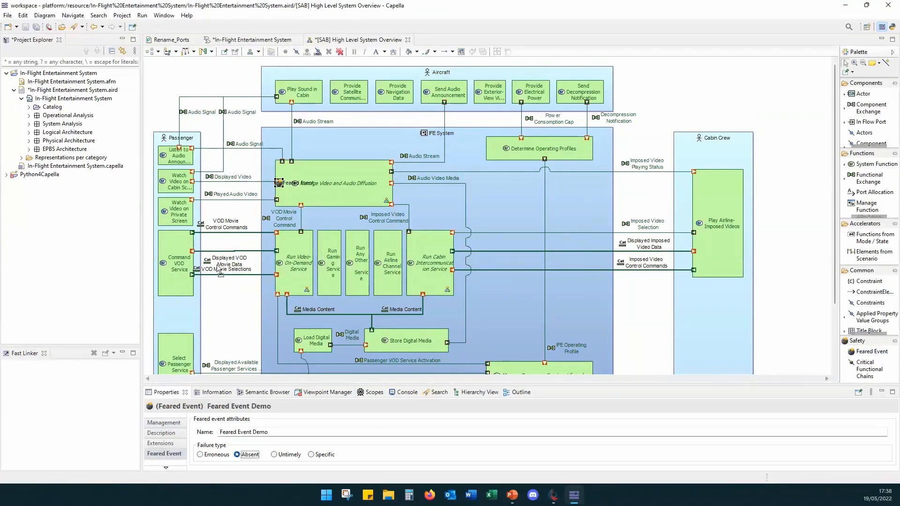
{"action": "left_click", "coordinate": [737, 85]}
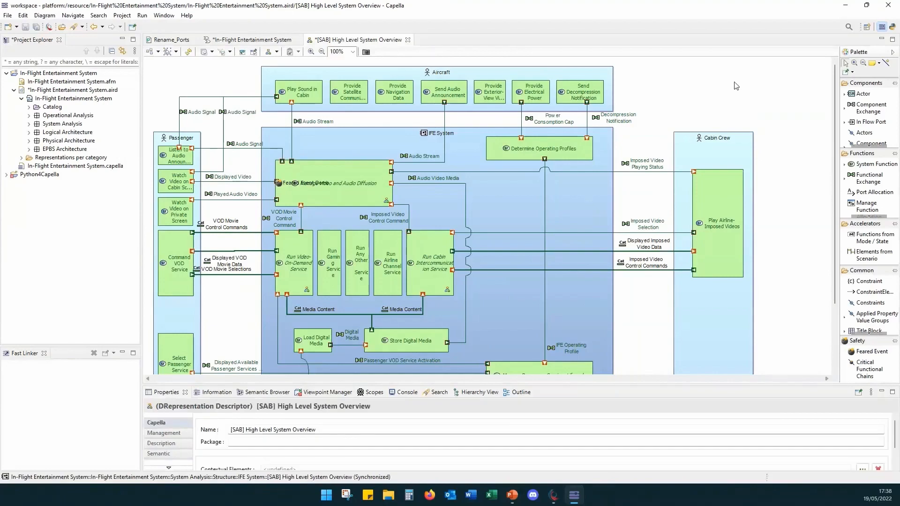
{"action": "key", "text": "ctrl+s"}
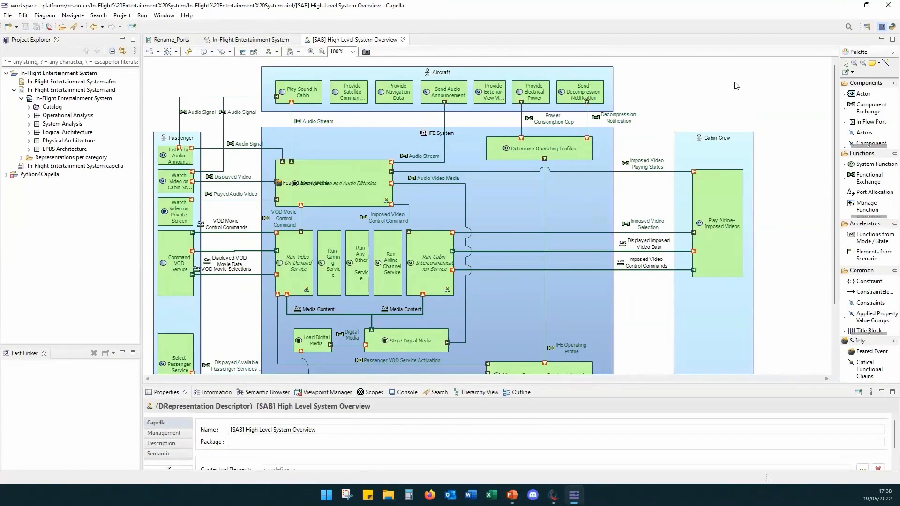
Create a scope of nature Functions from all elements of the High Level System Overview diagram.
{"action": "left_click", "coordinate": [193, 68]}
{"action": "left_click", "coordinate": [167, 51]}
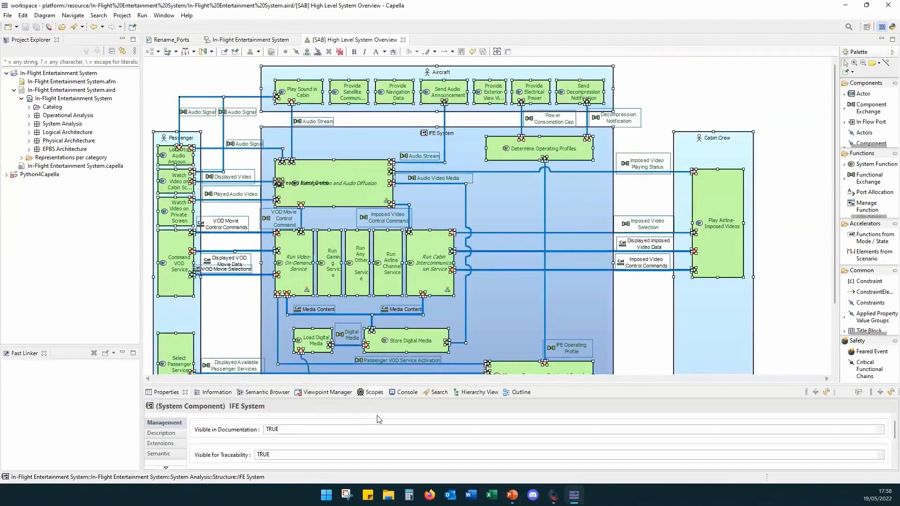
{"action": "left_click", "coordinate": [368, 392]}
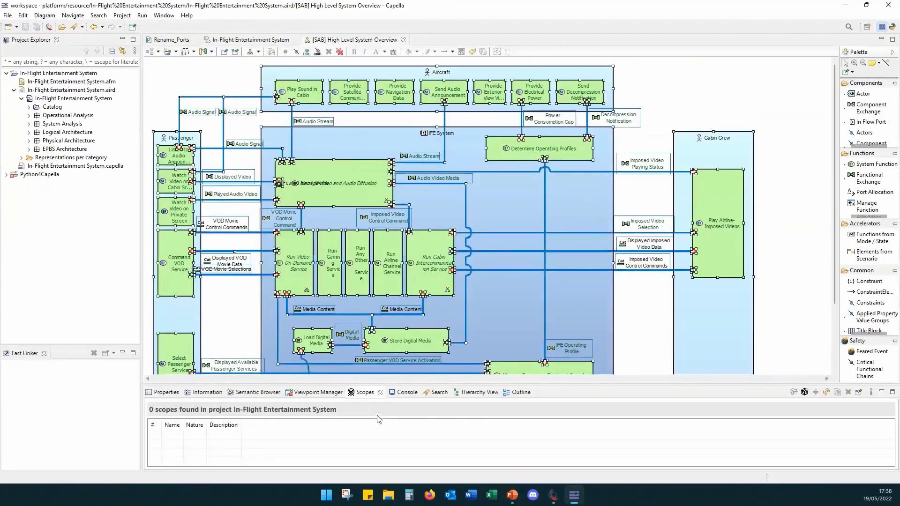
{"action": "left_click", "coordinate": [804, 393]}
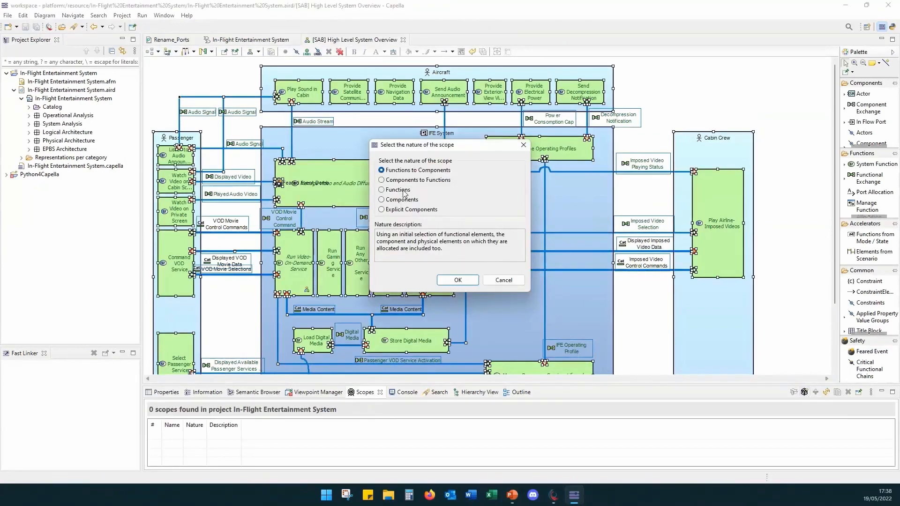
{"action": "left_click", "coordinate": [389, 190]}
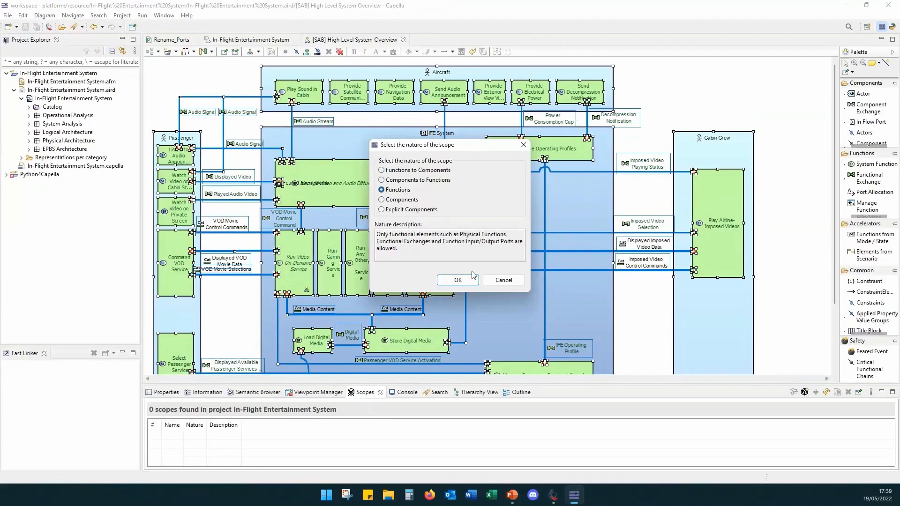
{"action": "left_click", "coordinate": [458, 281]}
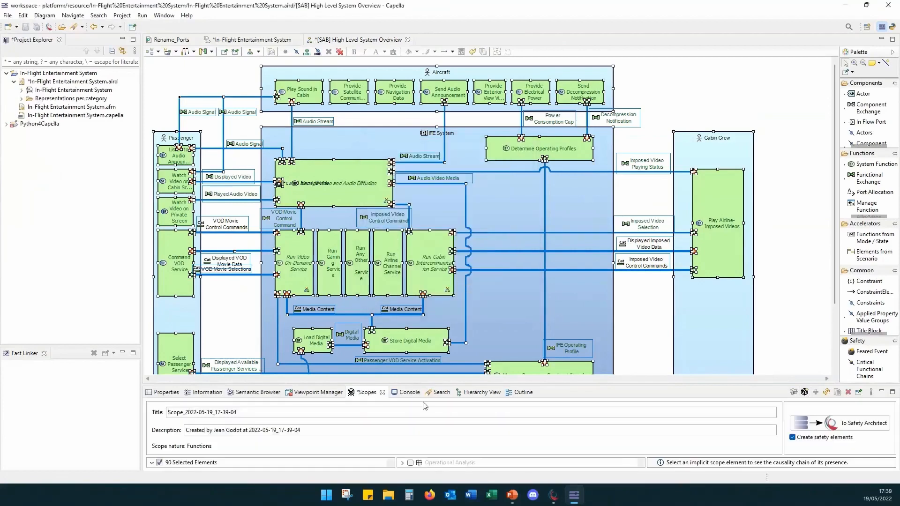
Enlarge the scope details area and review which system functions and ports are included in the scope.
{"action": "left_click_drag", "start_coordinate": [405, 384], "coordinate": [393, 345]}
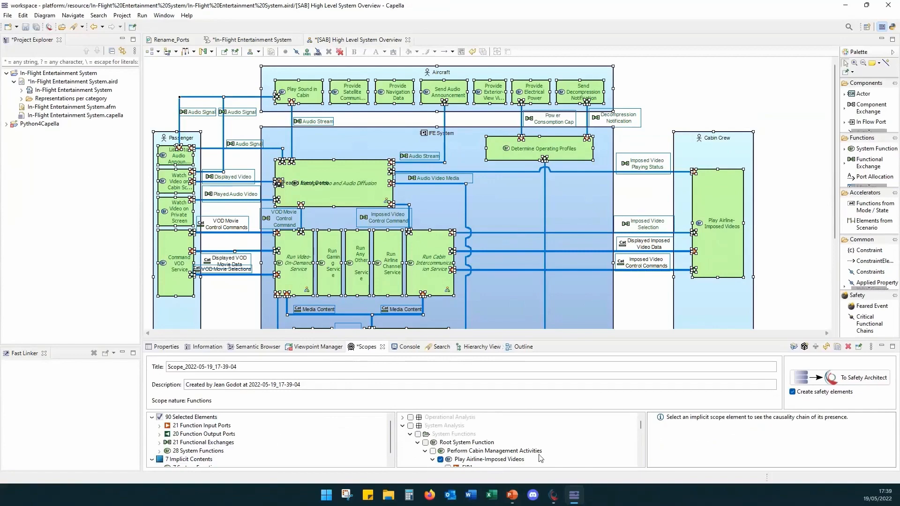
{"action": "scroll", "coordinate": [533, 455], "scroll_direction": "down", "scroll_amount": 5}
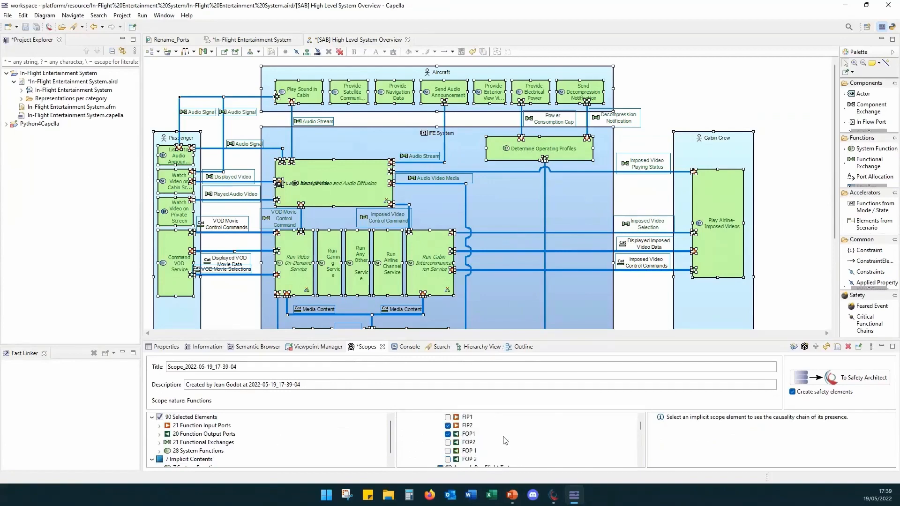
{"action": "scroll", "coordinate": [506, 444], "scroll_direction": "down", "scroll_amount": 1}
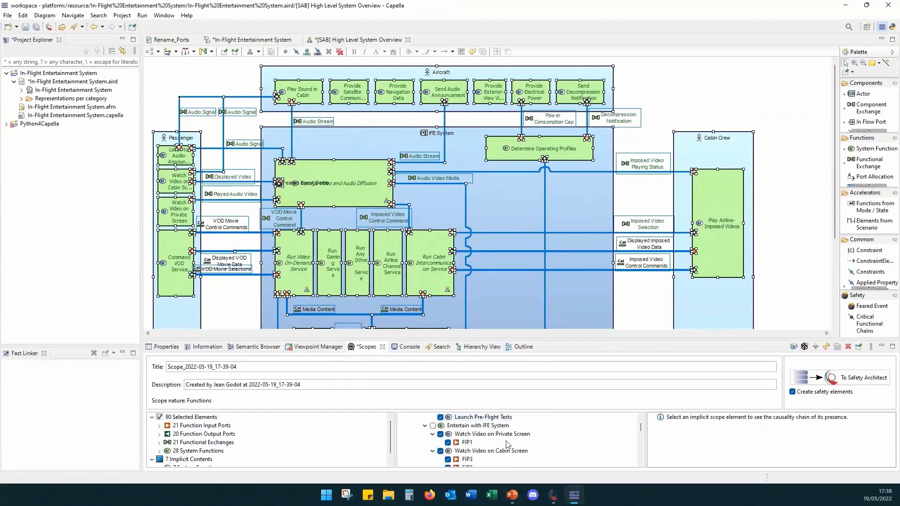
{"action": "scroll", "coordinate": [507, 444], "scroll_direction": "up", "scroll_amount": 5}
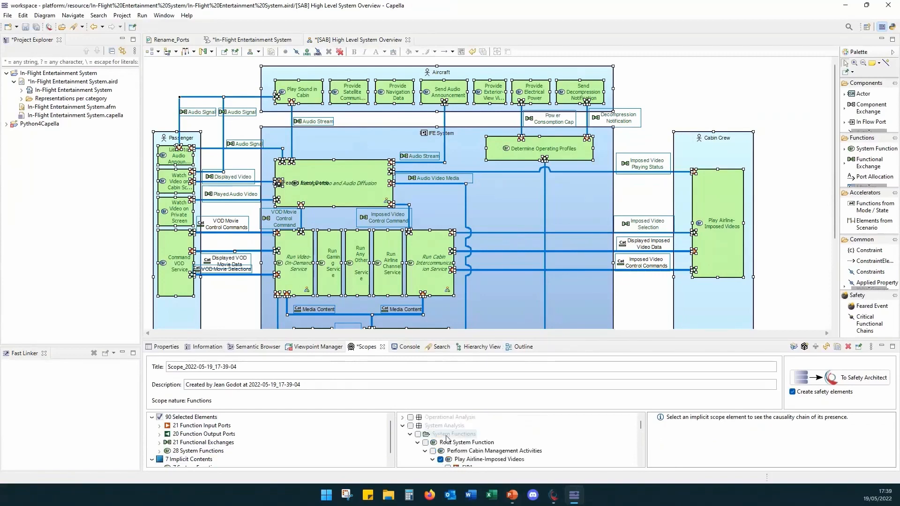
{"action": "scroll", "coordinate": [483, 440], "scroll_direction": "down", "scroll_amount": 3}
{"action": "scroll", "coordinate": [441, 448], "scroll_direction": "up", "scroll_amount": 2}
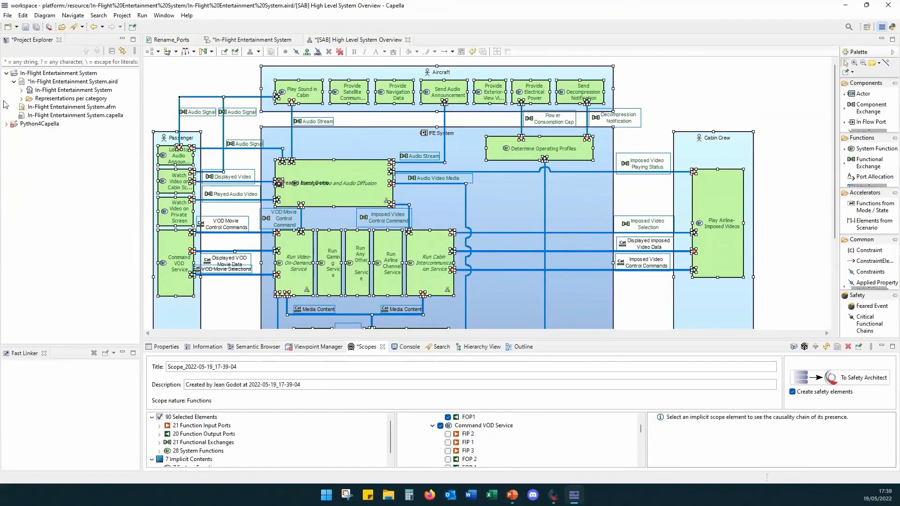
Arrange Capella and Safety Architect side by side, and transfer the scope with its safety elements to Safety Architect.
{"action": "key", "text": "super+Left"}
{"action": "left_click", "coordinate": [650, 149]}
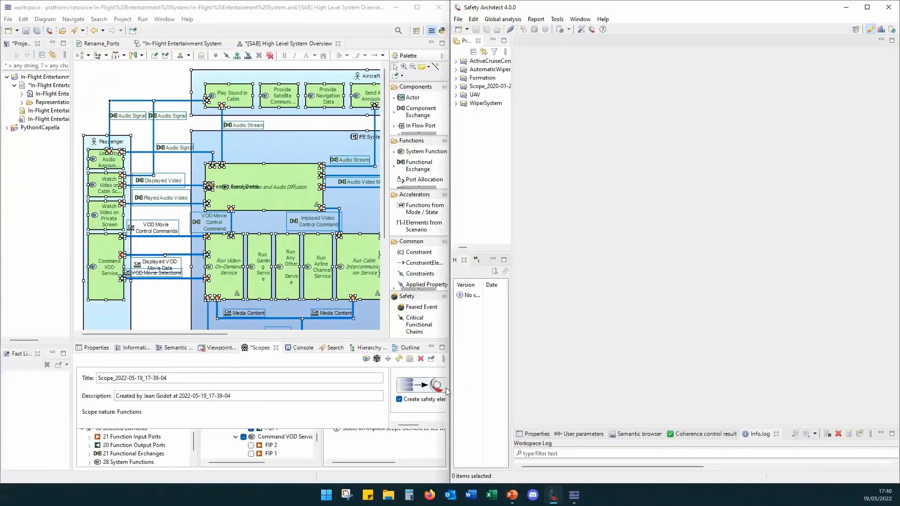
{"action": "left_click", "coordinate": [421, 389]}
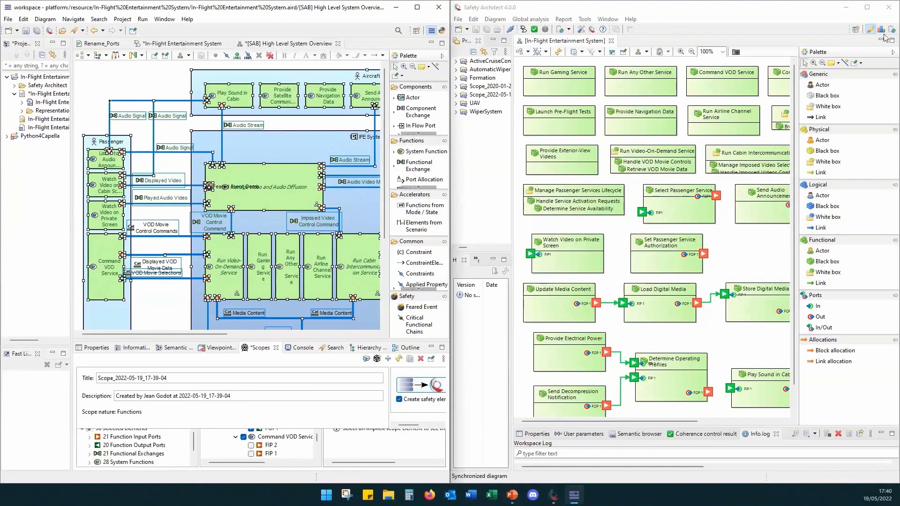
{"action": "left_click", "coordinate": [892, 54]}
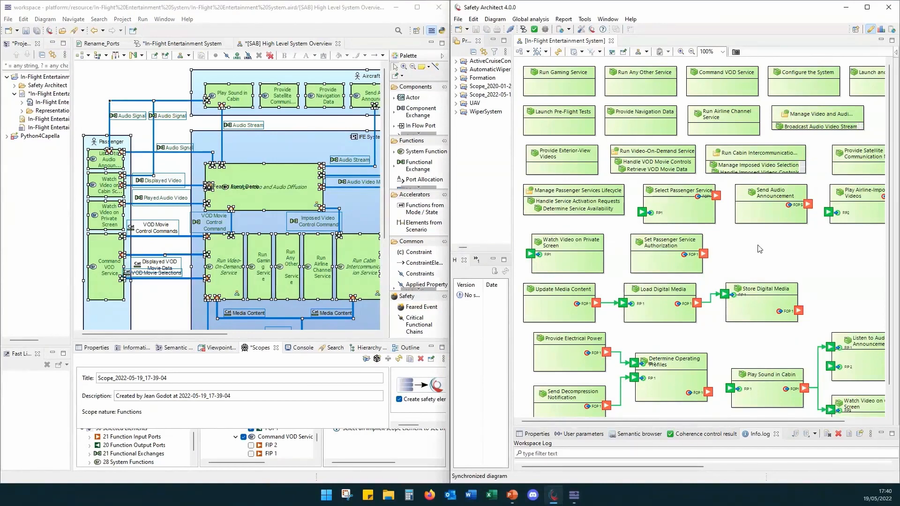
Open the Safety Architect diagram relevant to Manage Video and Audio Diffusion, and move the feared event's label clear of that function's name in Capella.
{"action": "left_click", "coordinate": [141, 80]}
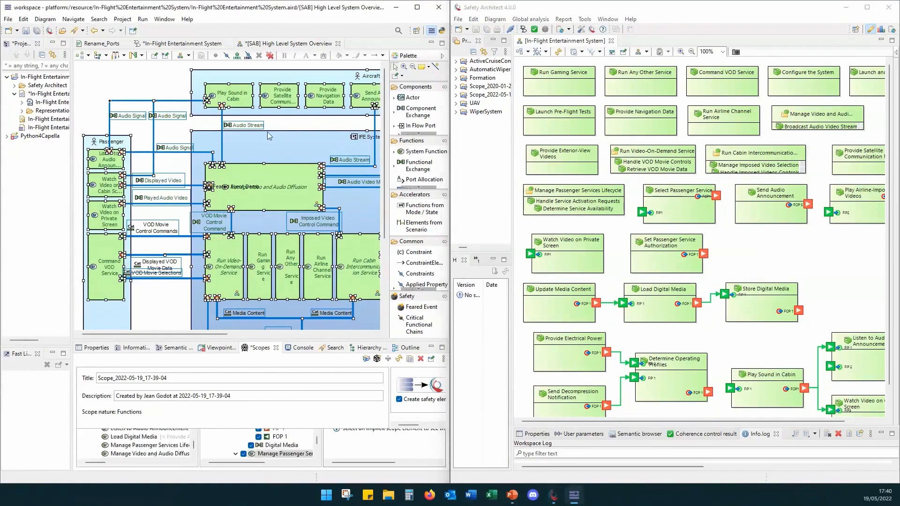
{"action": "key", "text": "Escape"}
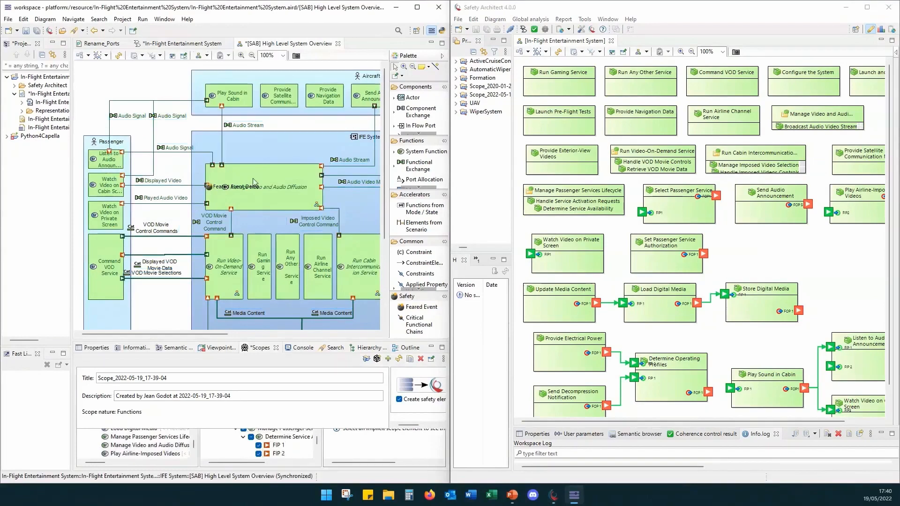
{"action": "right_click", "coordinate": [272, 178]}
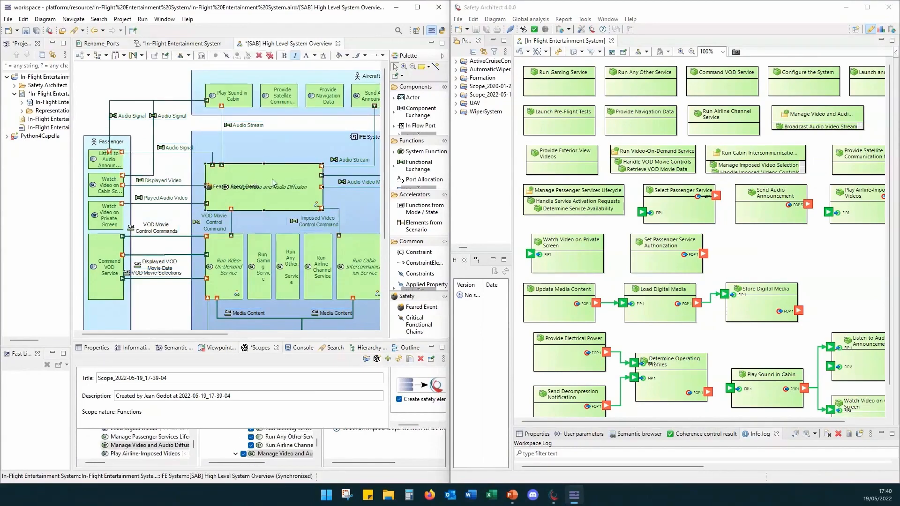
{"action": "mouse_move", "coordinate": [417, 464]}
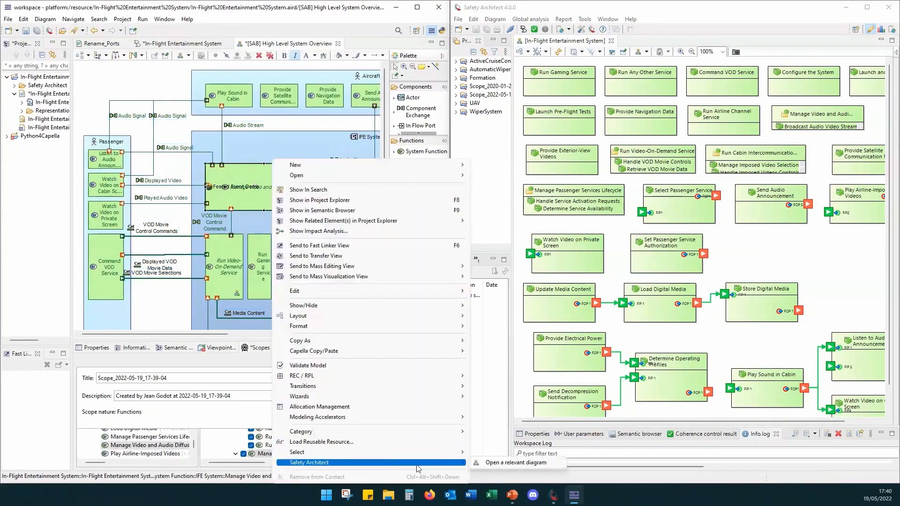
{"action": "left_click", "coordinate": [498, 462]}
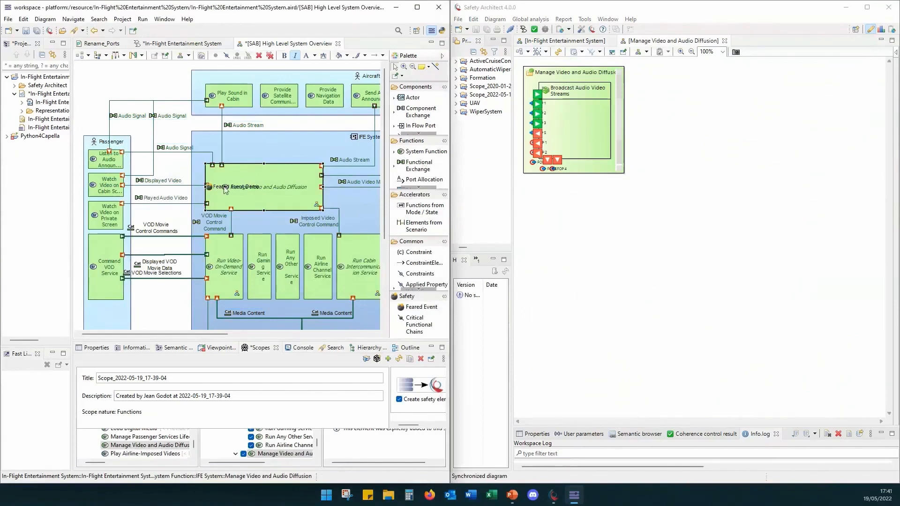
{"action": "left_click_drag", "start_coordinate": [226, 189], "coordinate": [216, 175]}
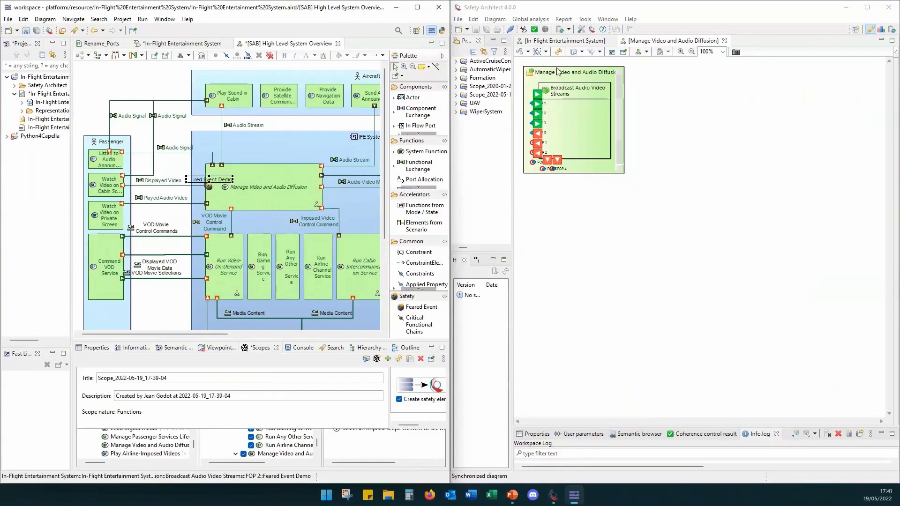
Open the safety diagram of Broadcast Audio Video Streams and examine the propagation properties of the Absent failure mode on FOP 2.
{"action": "double_click", "coordinate": [583, 126]}
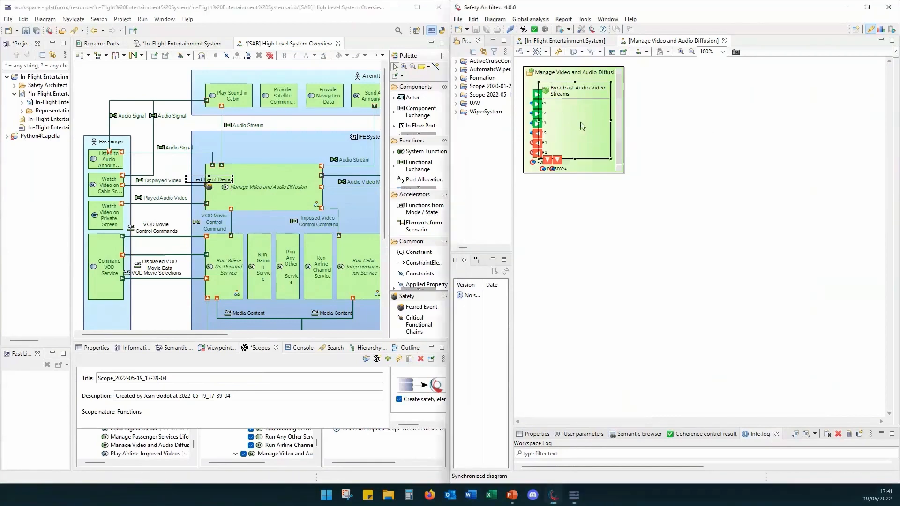
{"action": "left_click", "coordinate": [705, 270]}
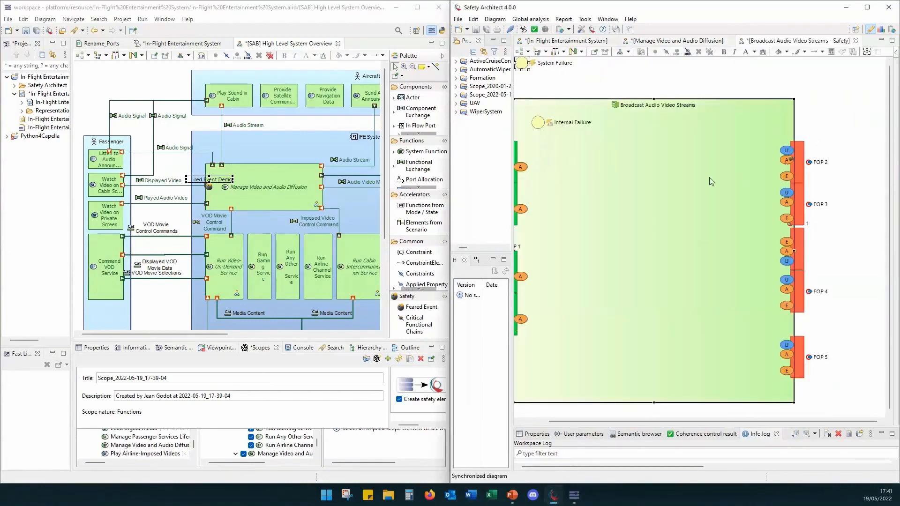
{"action": "double_click", "coordinate": [787, 163]}
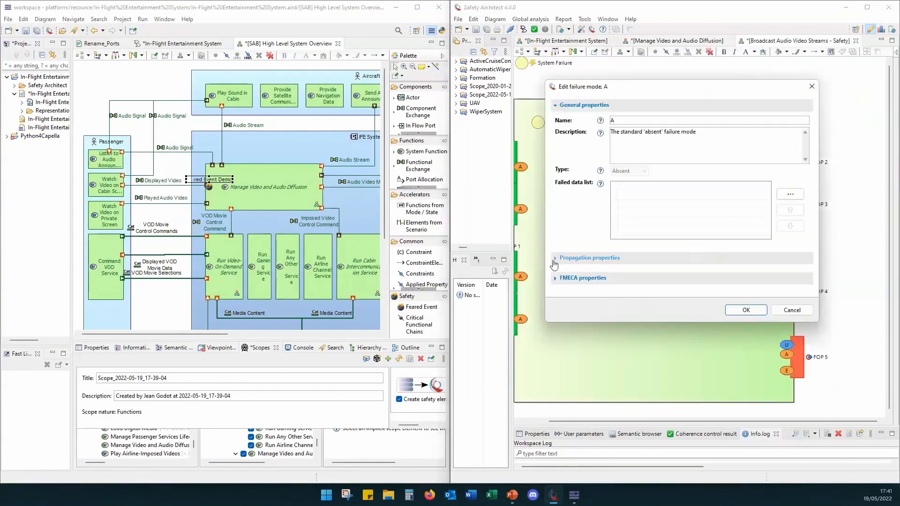
{"action": "left_click", "coordinate": [555, 258]}
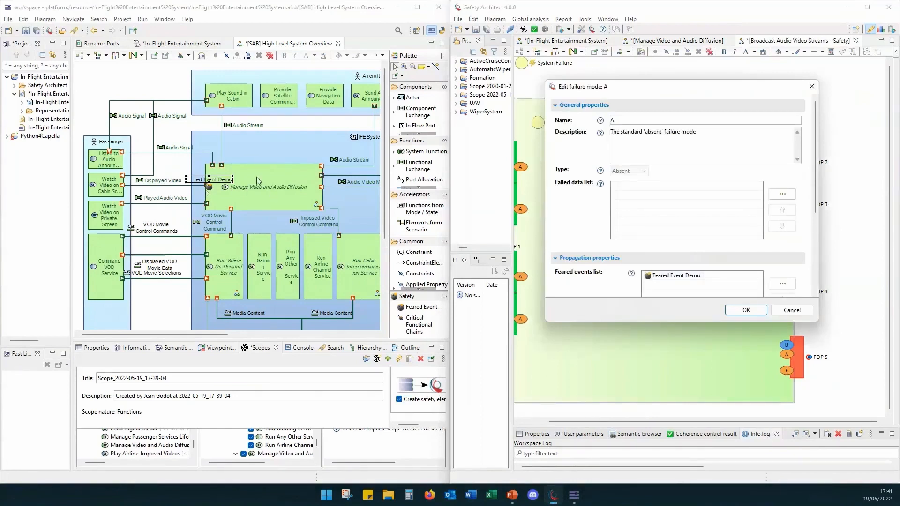
{"action": "left_click", "coordinate": [790, 310]}
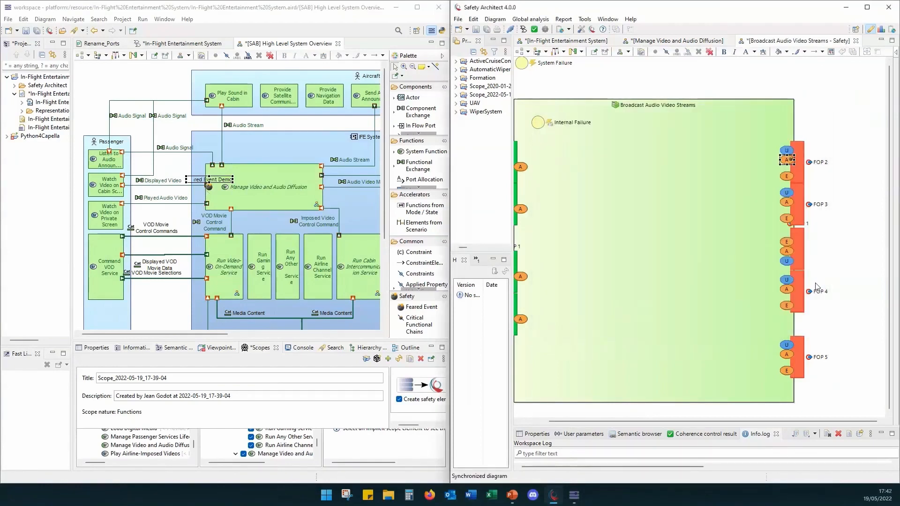
Close the open Safety Architect diagrams and save the transferred scope project's representations file.
{"action": "left_click", "coordinate": [746, 80]}
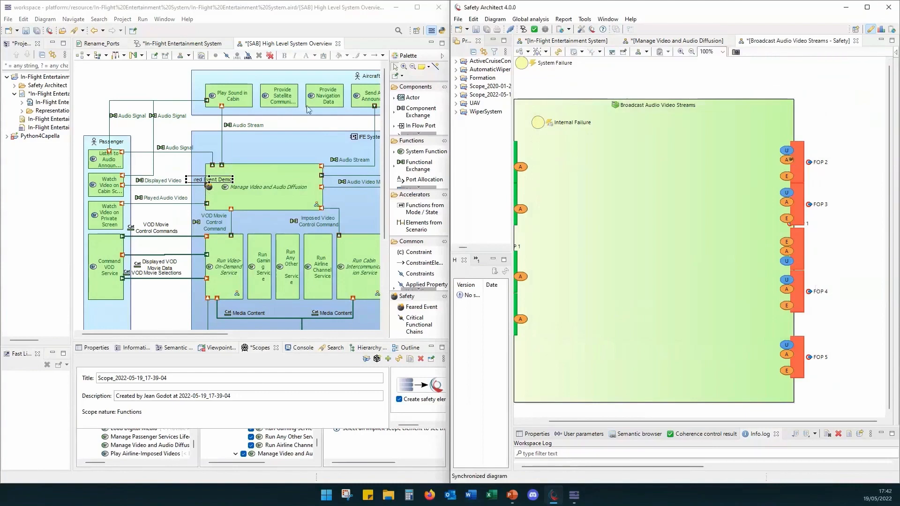
{"action": "left_click", "coordinate": [856, 41]}
{"action": "left_click", "coordinate": [732, 259]}
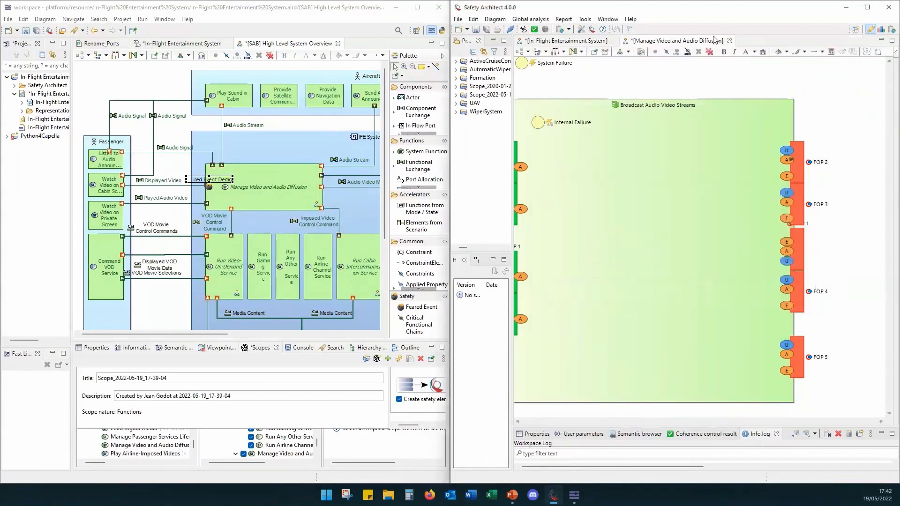
{"action": "left_click", "coordinate": [730, 40]}
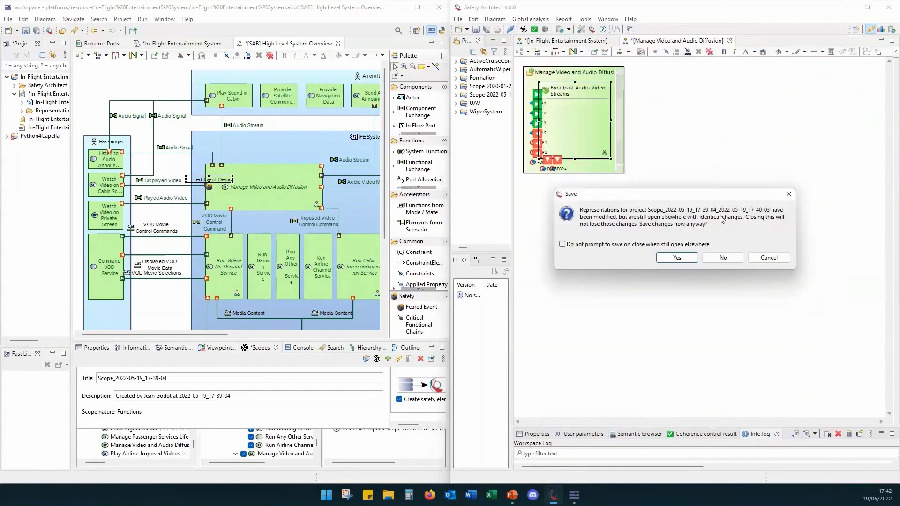
{"action": "left_click", "coordinate": [723, 258]}
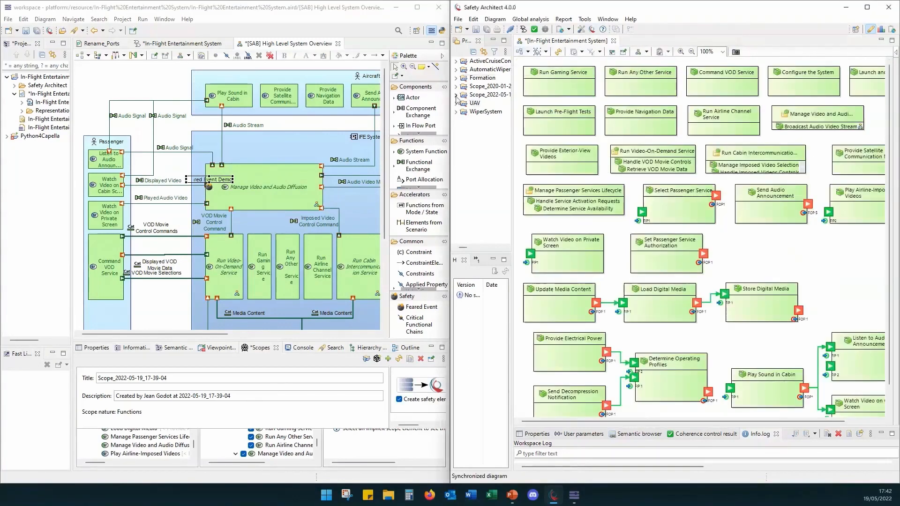
{"action": "double_click", "coordinate": [490, 103]}
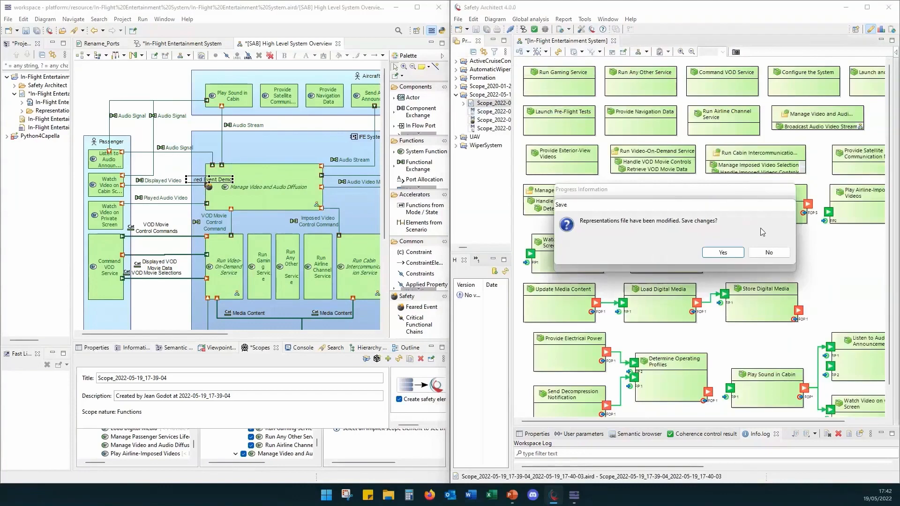
{"action": "left_click", "coordinate": [735, 255]}
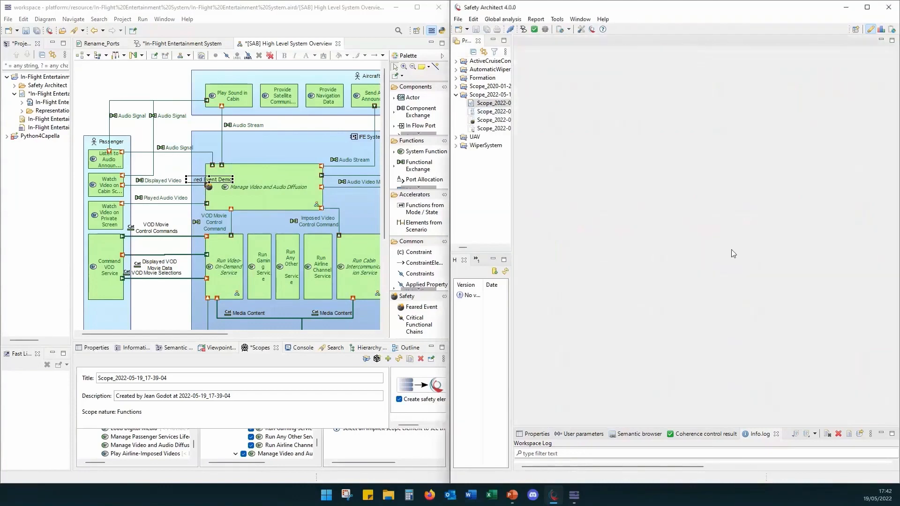
{"action": "left_click", "coordinate": [457, 94]}
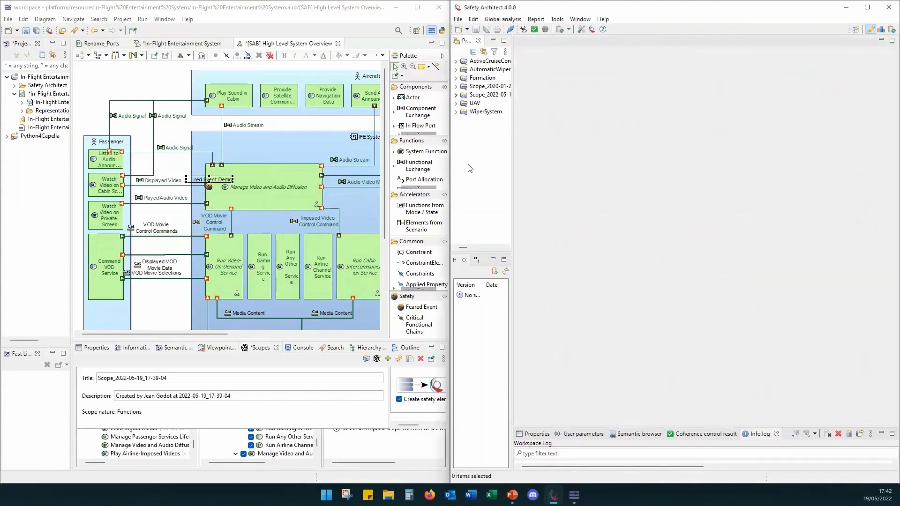
Switch to Capella, save the model, and open the physical architecture diagram [PAB] [CTX] Watch Imposed Video on Cabin Screen FC.
{"action": "left_click", "coordinate": [418, 8]}
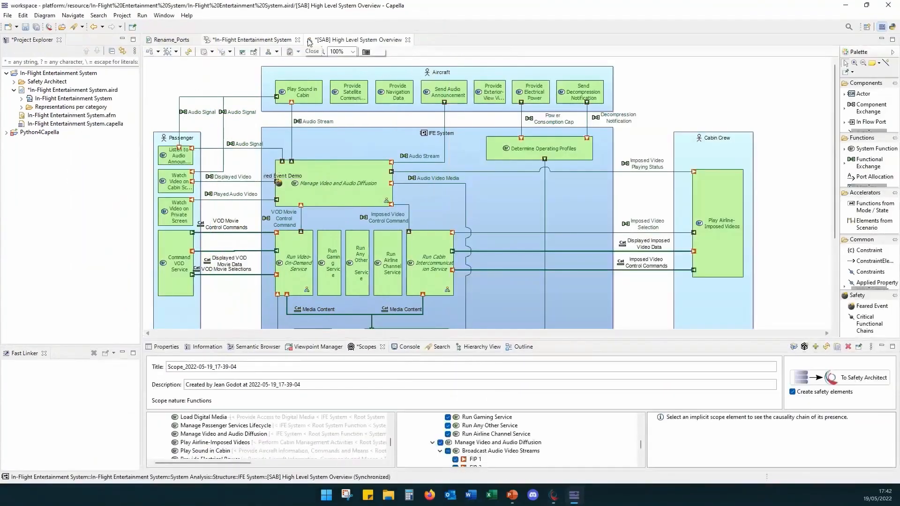
{"action": "key", "text": "ctrl+s"}
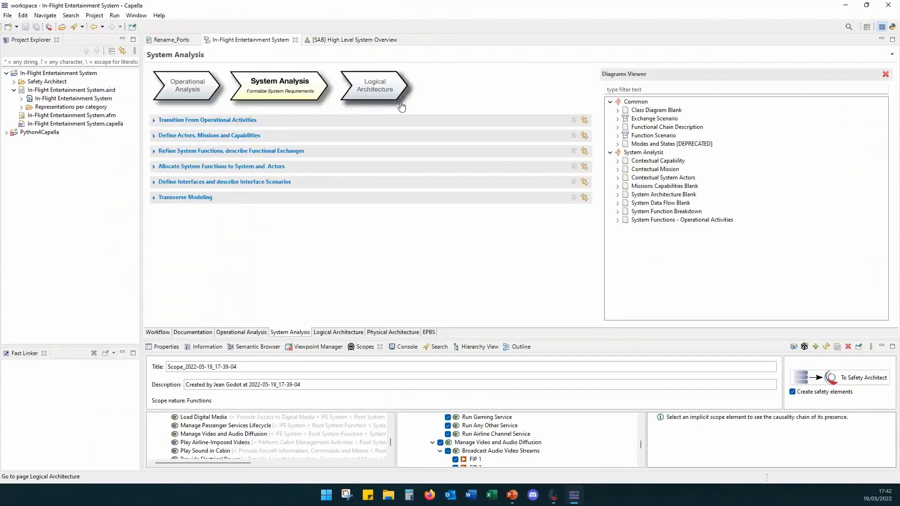
{"action": "left_click", "coordinate": [368, 91]}
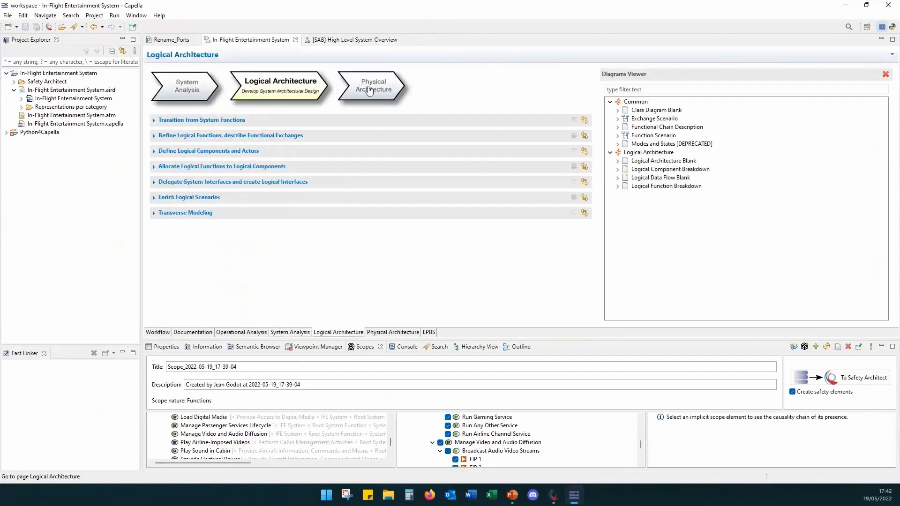
{"action": "left_click", "coordinate": [377, 89]}
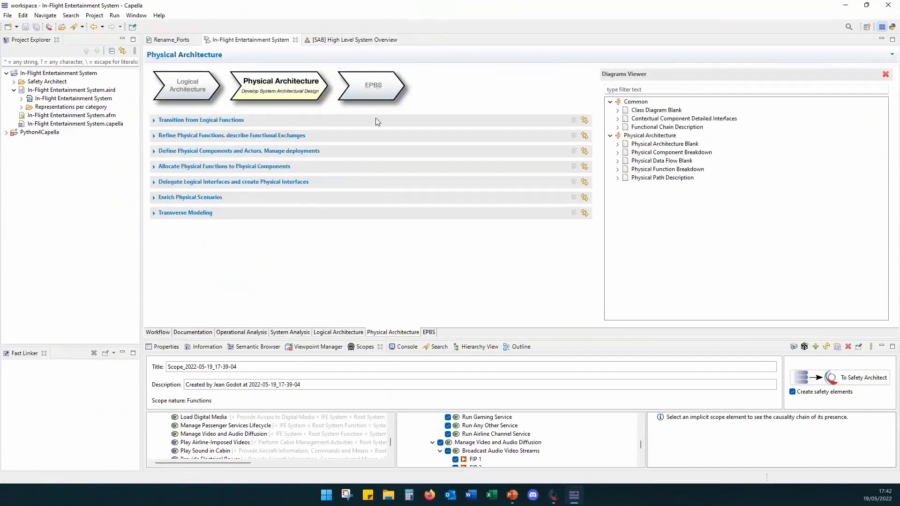
{"action": "left_click", "coordinate": [617, 153]}
{"action": "left_click", "coordinate": [617, 152]}
{"action": "left_click", "coordinate": [618, 145]}
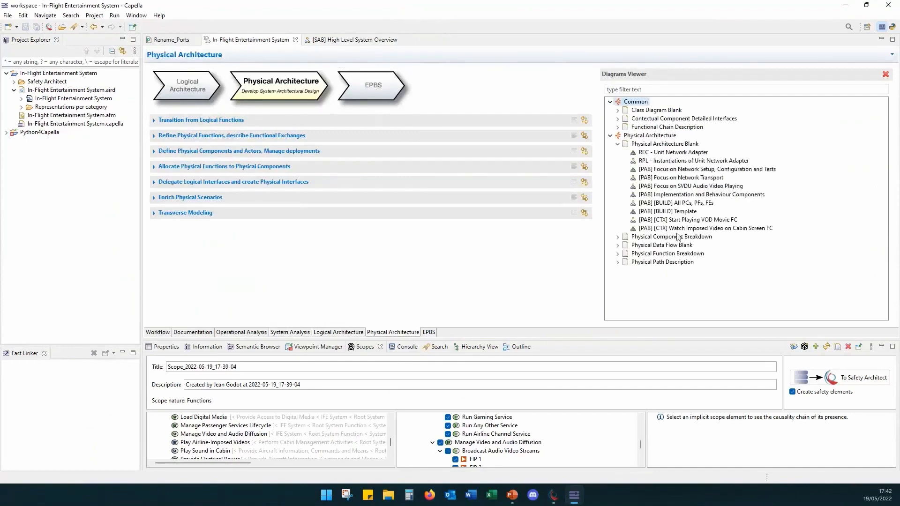
{"action": "double_click", "coordinate": [684, 229]}
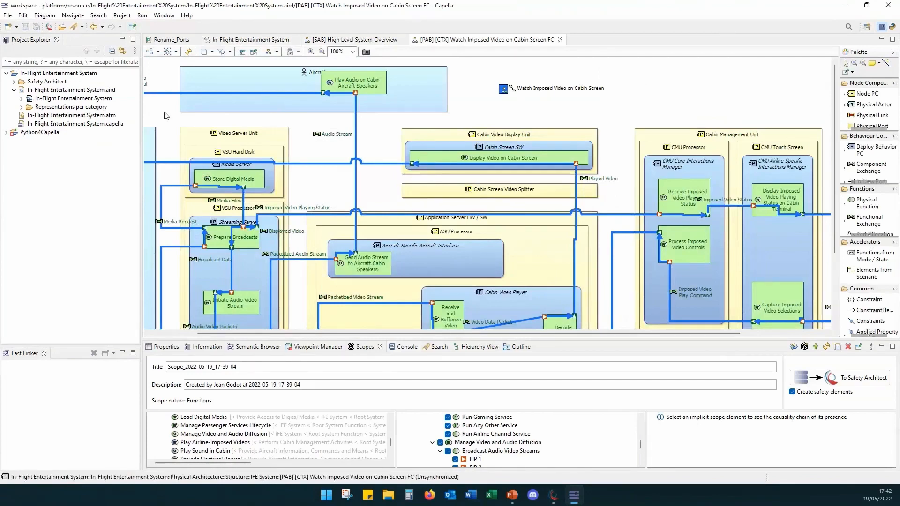
Enable the Safety layer, add a feared event on the output port of Send Audio Stream to Aircraft Cabin Speakers, and show its attributes.
{"action": "left_click", "coordinate": [211, 53]}
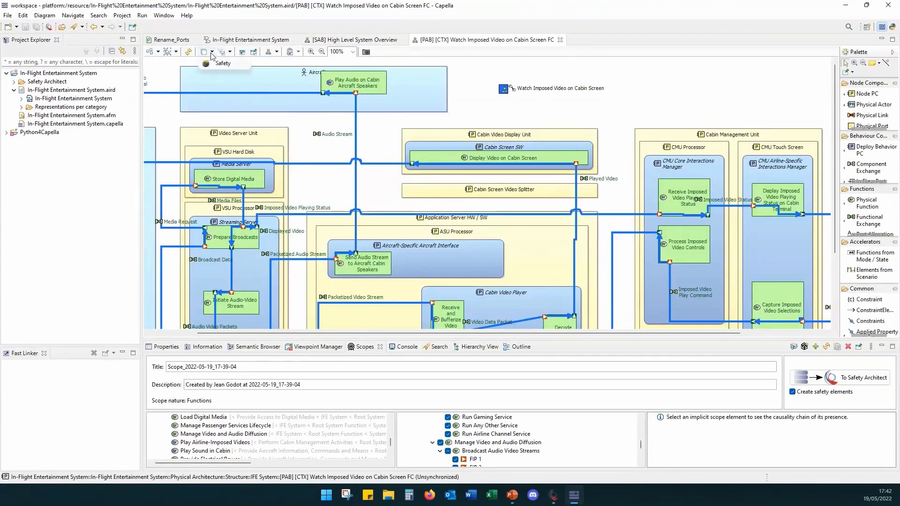
{"action": "left_click", "coordinate": [218, 64]}
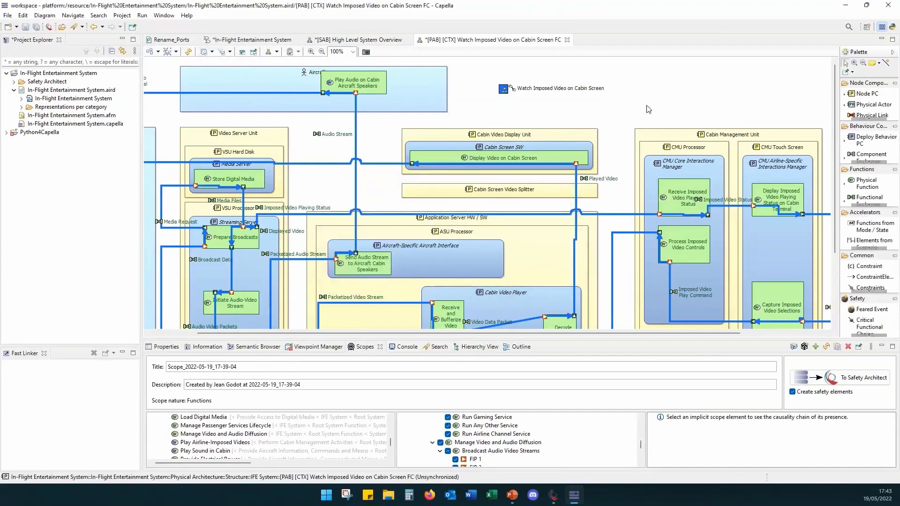
{"action": "left_click", "coordinate": [872, 309]}
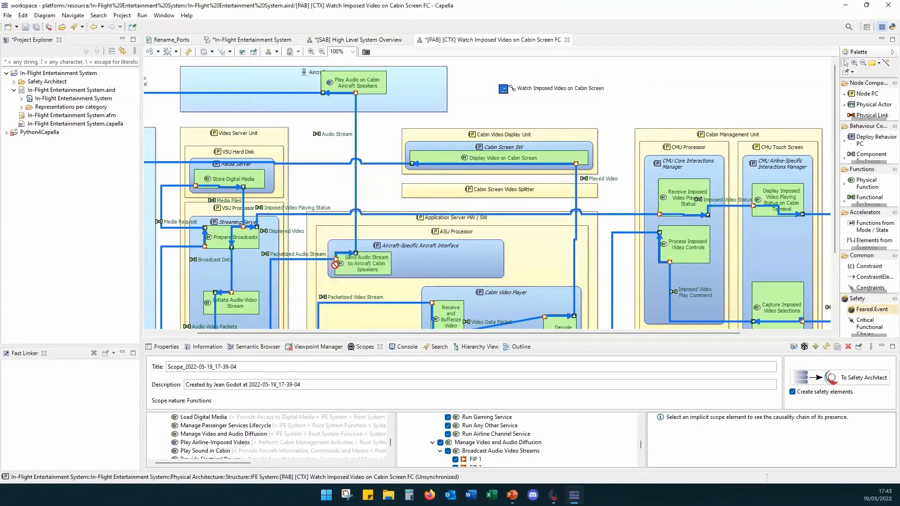
{"action": "left_click", "coordinate": [357, 254]}
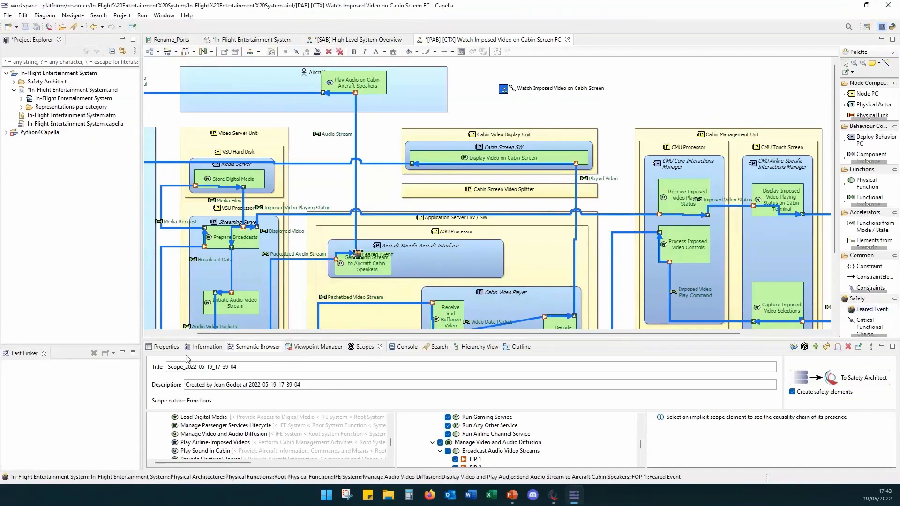
{"action": "left_click", "coordinate": [165, 347]}
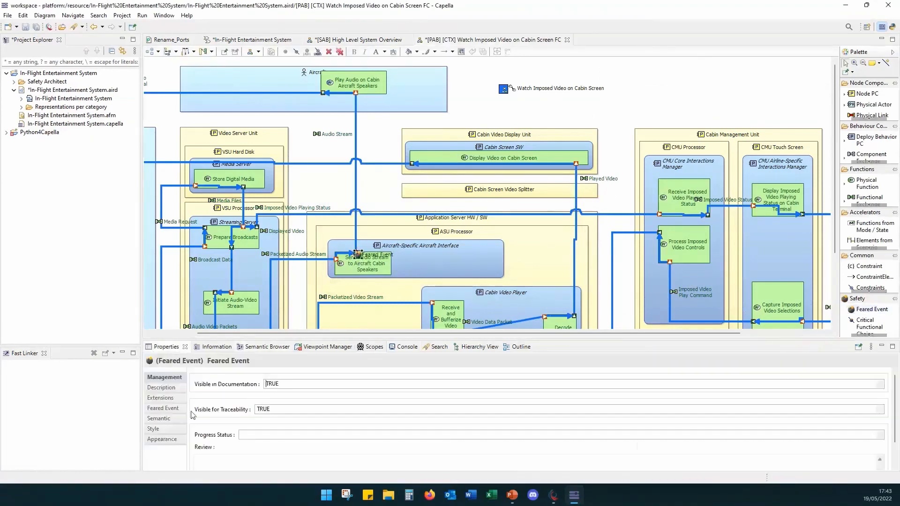
{"action": "left_click", "coordinate": [164, 409]}
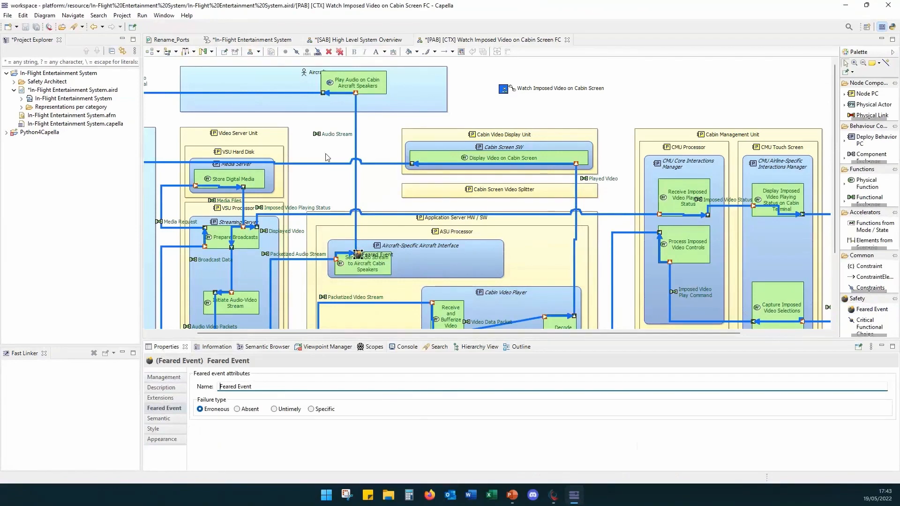
Create a new scope of nature Functions to Components from the functional chain Watch Imposed Video on Cabin Screen.
{"action": "left_click", "coordinate": [373, 347]}
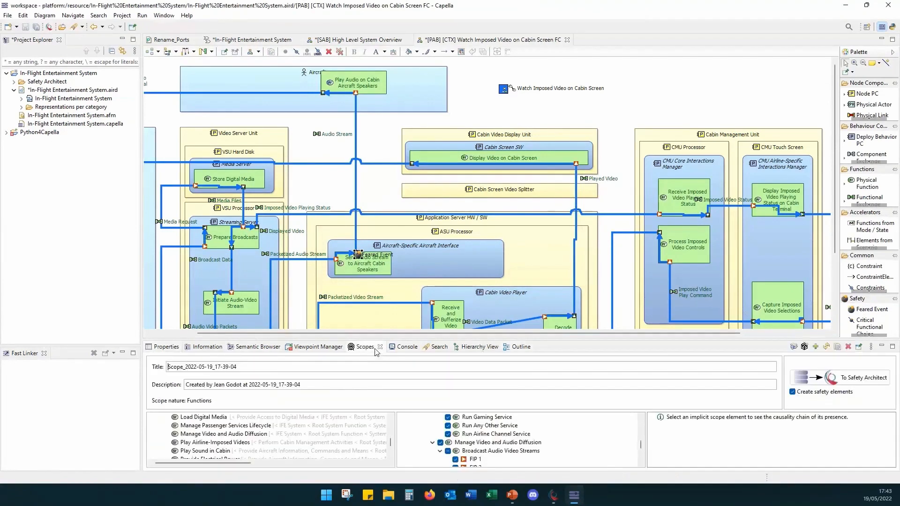
{"action": "left_click", "coordinate": [320, 194]}
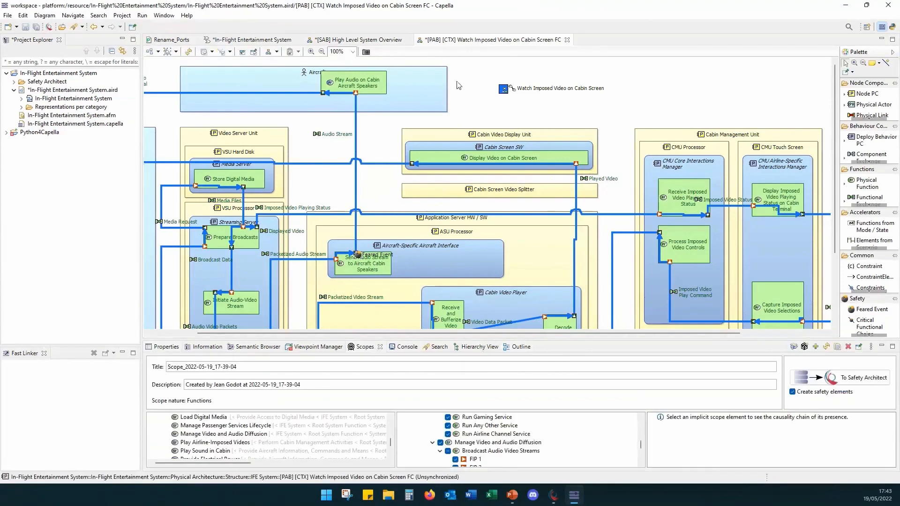
{"action": "left_click", "coordinate": [504, 88]}
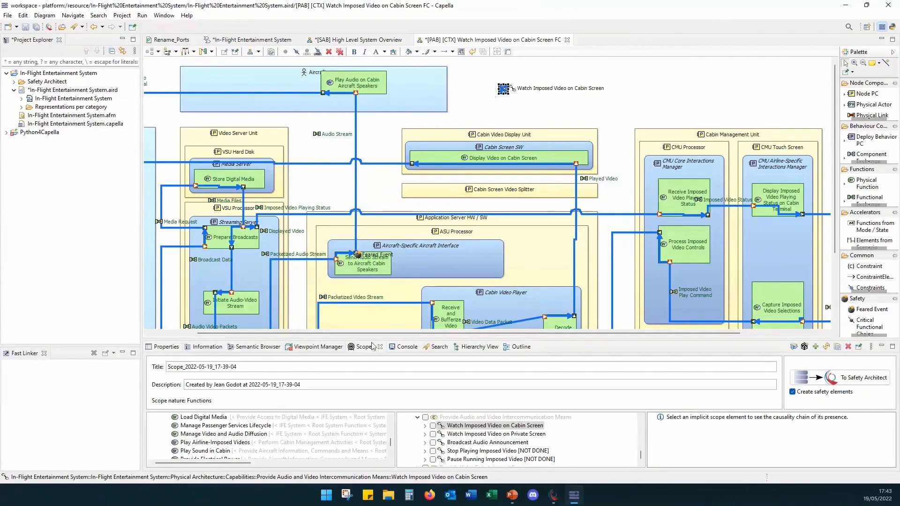
{"action": "left_click", "coordinate": [805, 347]}
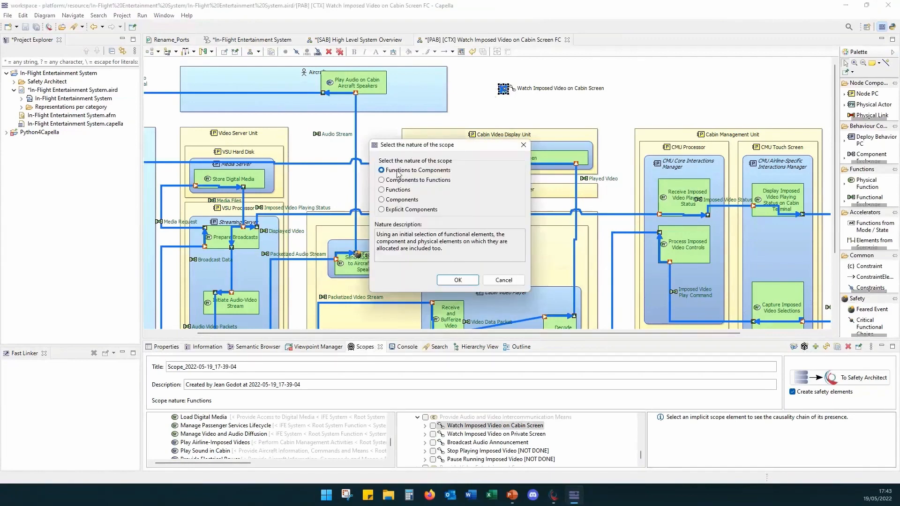
{"action": "left_click", "coordinate": [431, 181]}
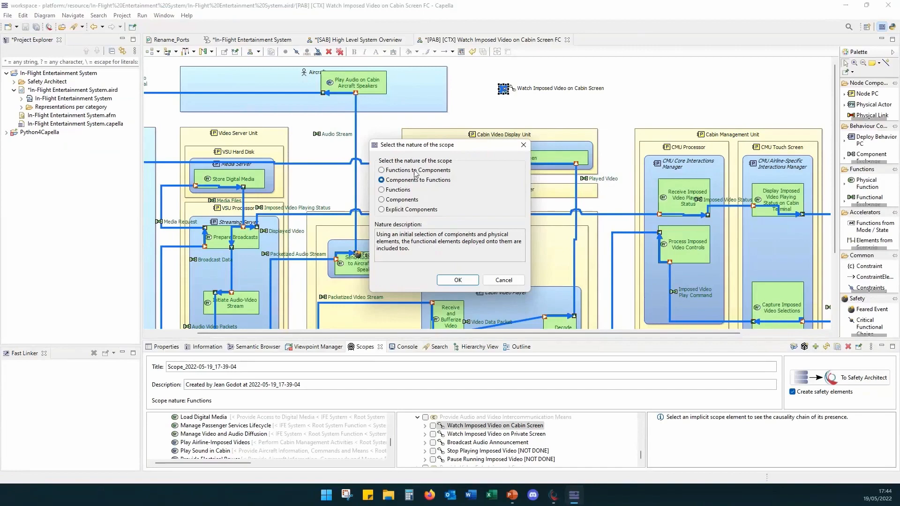
{"action": "left_click", "coordinate": [416, 171]}
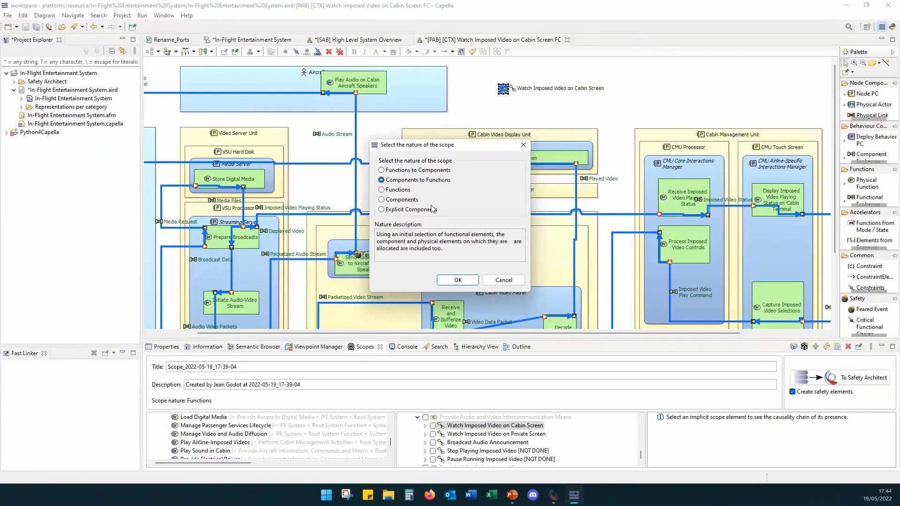
{"action": "left_click", "coordinate": [452, 281]}
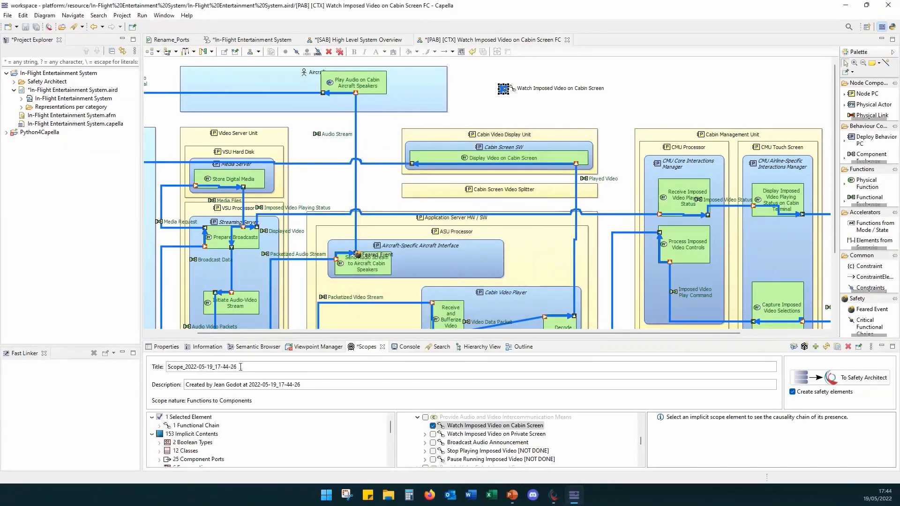
Review the elements included in the new scope and transfer it to Safety Architect with safety elements created.
{"action": "left_click", "coordinate": [152, 434]}
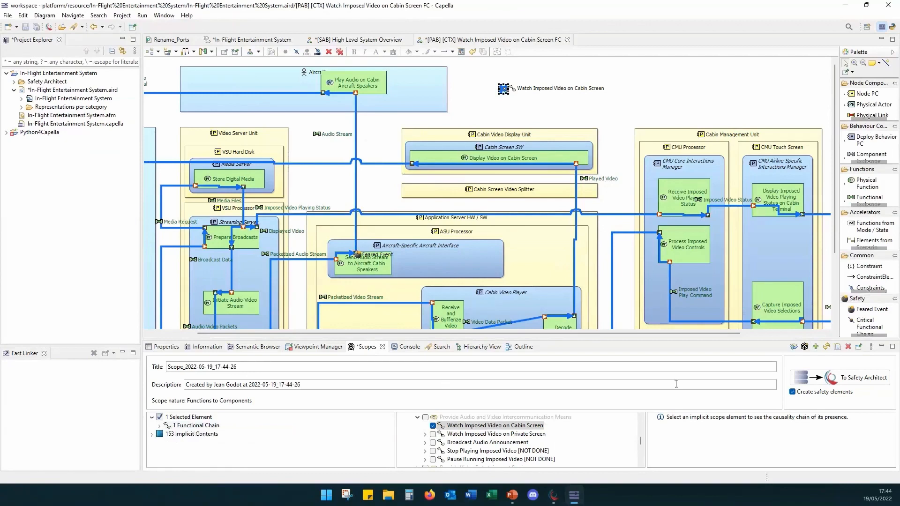
{"action": "scroll", "coordinate": [579, 449], "scroll_direction": "down", "scroll_amount": 6}
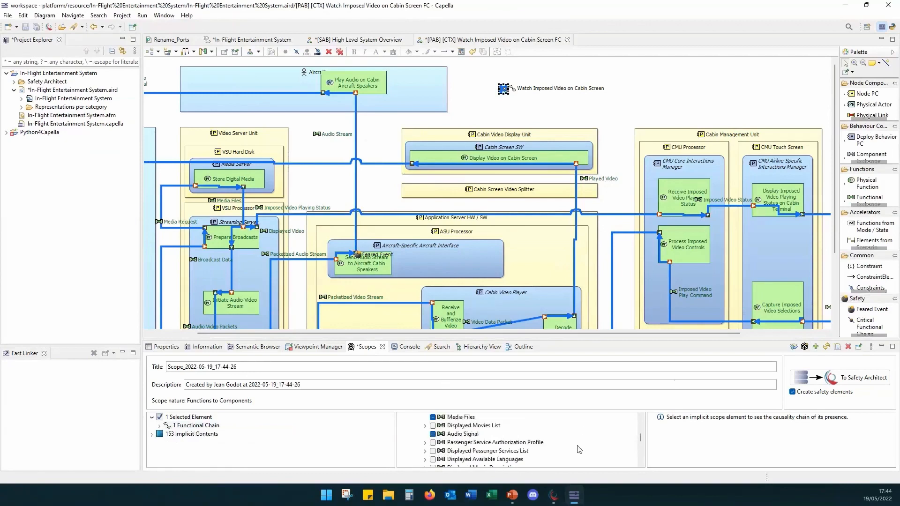
{"action": "scroll", "coordinate": [579, 449], "scroll_direction": "down", "scroll_amount": 6}
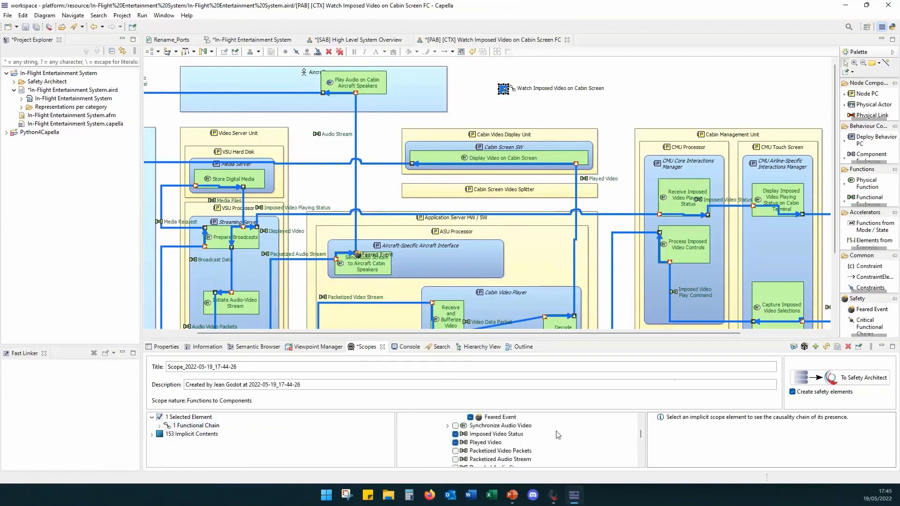
{"action": "left_click_drag", "start_coordinate": [482, 333], "coordinate": [473, 258]}
{"action": "scroll", "coordinate": [483, 396], "scroll_direction": "down", "scroll_amount": 6}
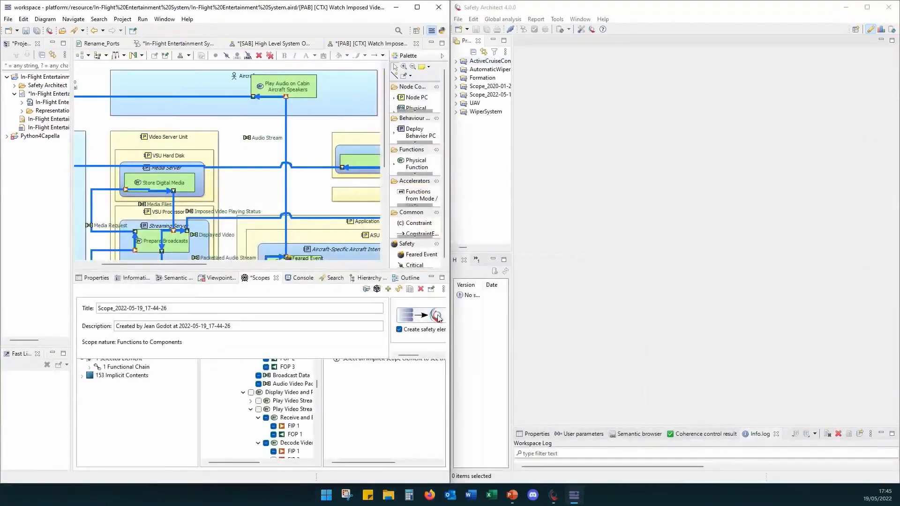
{"action": "left_click", "coordinate": [419, 319]}
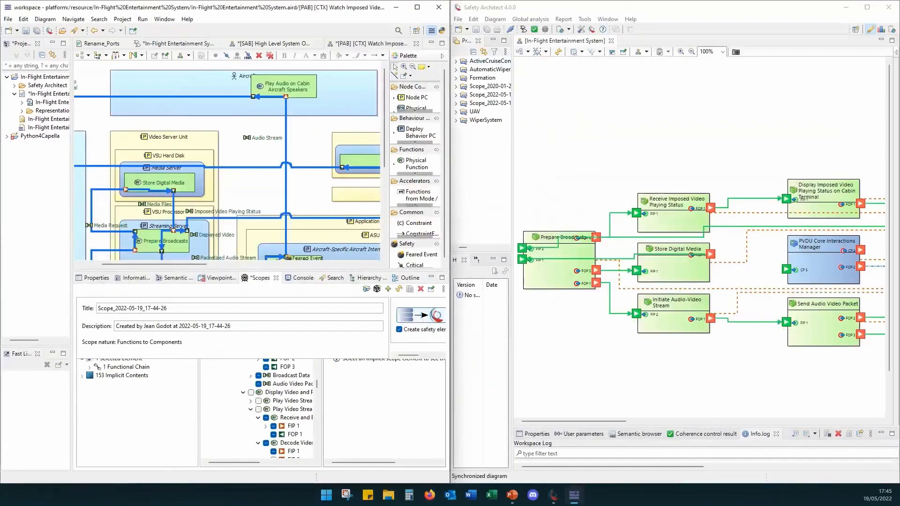
In Safety Architect, open both startup diagrams of the Scope_2020-01-22_18-38-20 project, examine their function-to-component allocation layout, and close them.
{"action": "left_click", "coordinate": [867, 7]}
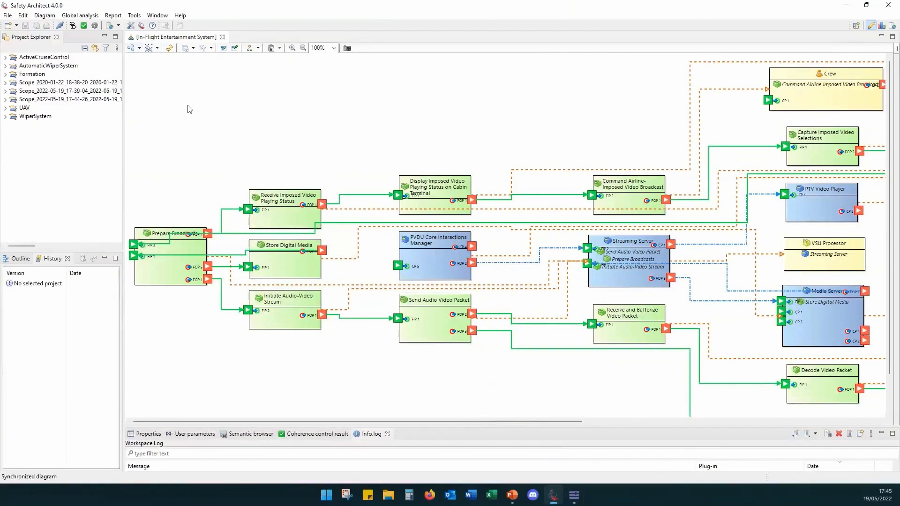
{"action": "left_click", "coordinate": [6, 83]}
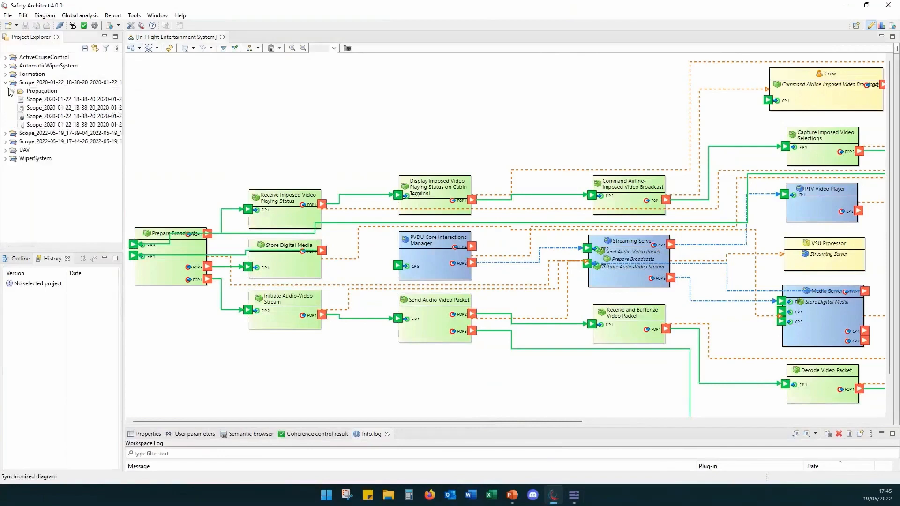
{"action": "double_click", "coordinate": [21, 100]}
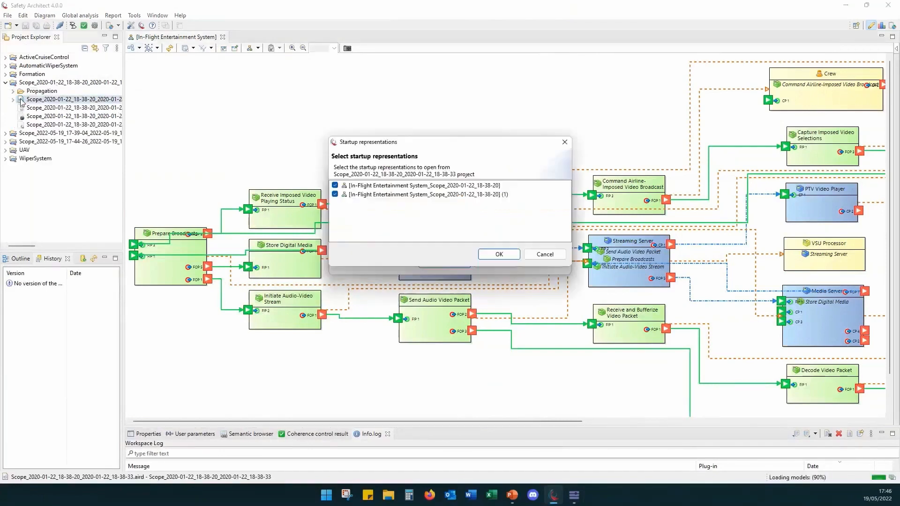
{"action": "left_click", "coordinate": [498, 258]}
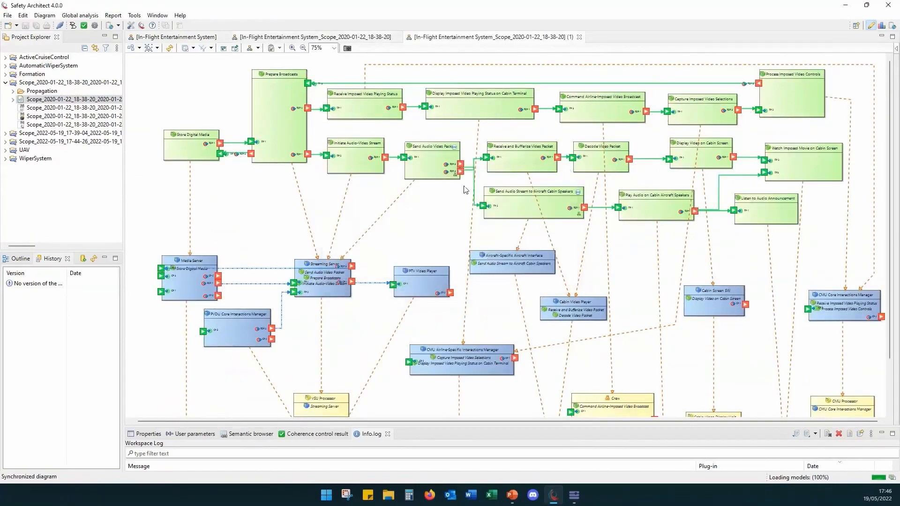
{"action": "scroll", "coordinate": [610, 206], "scroll_direction": "down", "scroll_amount": 3}
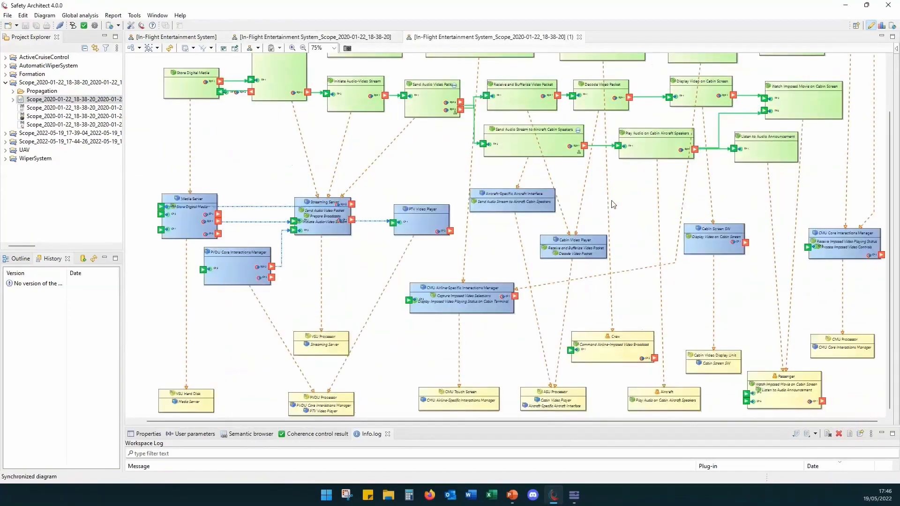
{"action": "scroll", "coordinate": [613, 204], "scroll_direction": "up", "scroll_amount": 3}
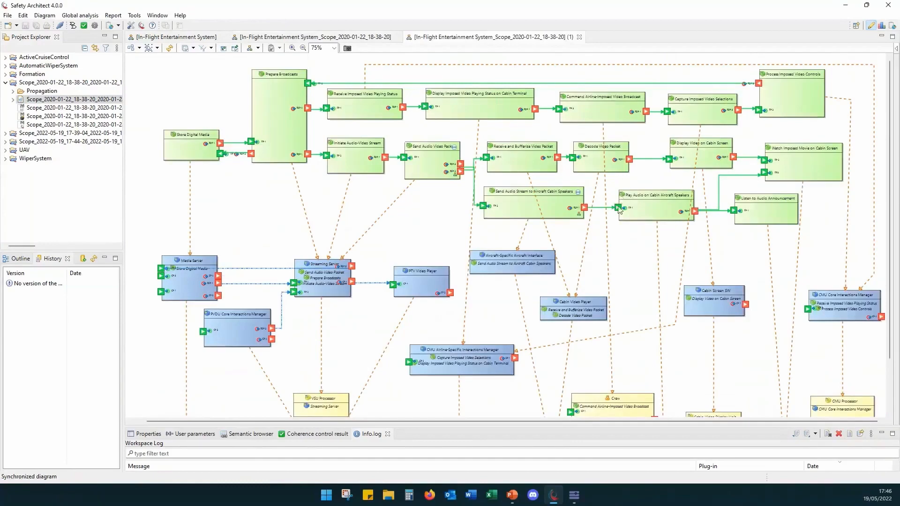
{"action": "scroll", "coordinate": [616, 213], "scroll_direction": "down", "scroll_amount": 3}
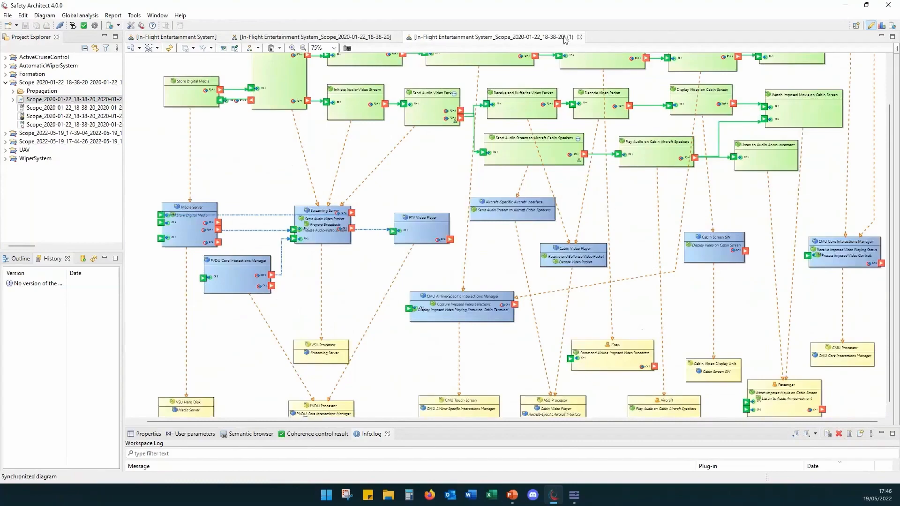
{"action": "middle_click", "coordinate": [472, 37]}
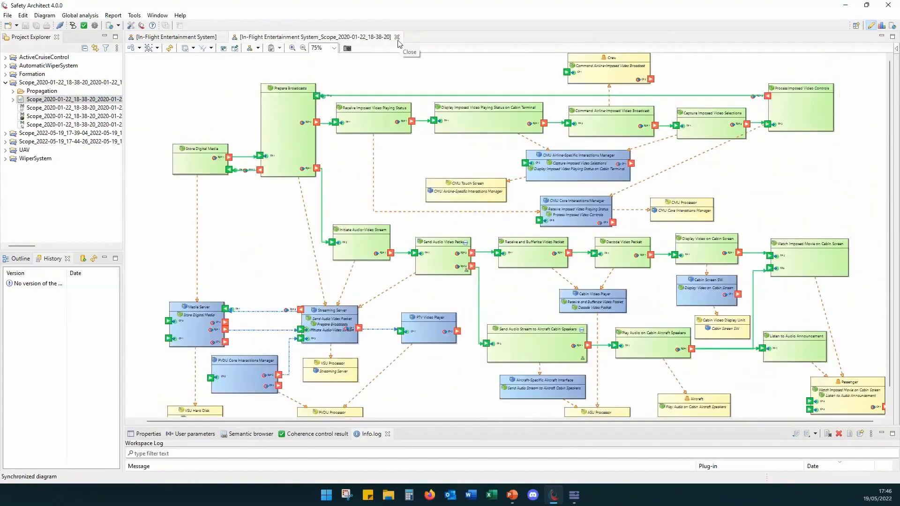
{"action": "left_click", "coordinate": [397, 40]}
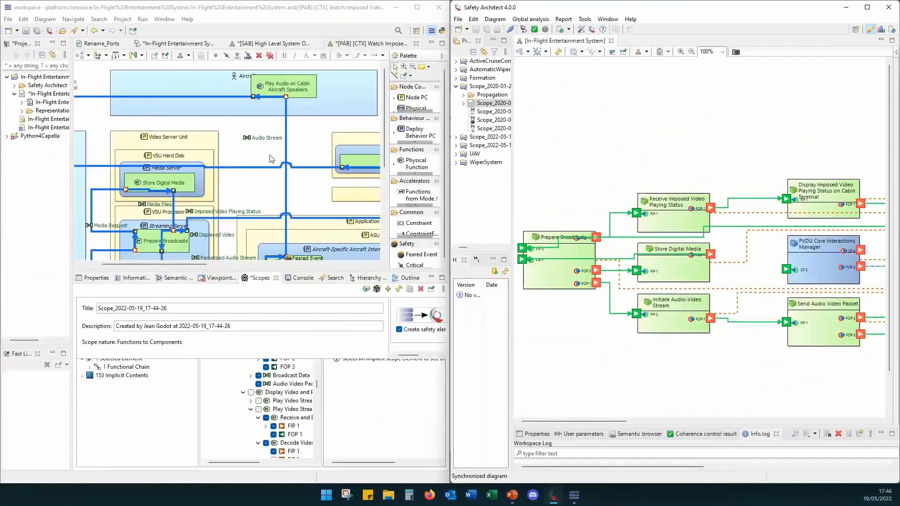
From Capella's physical architecture diagram, open the relevant Safety Architect diagram for the function Send Audio Stream to Aircraft Cabin Speakers.
{"action": "scroll", "coordinate": [271, 158], "scroll_direction": "down", "scroll_amount": 3}
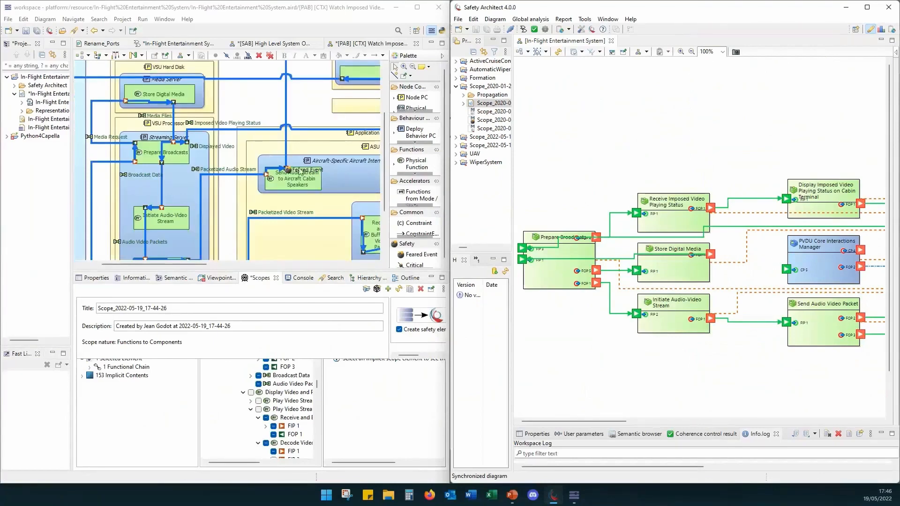
{"action": "left_click", "coordinate": [297, 183]}
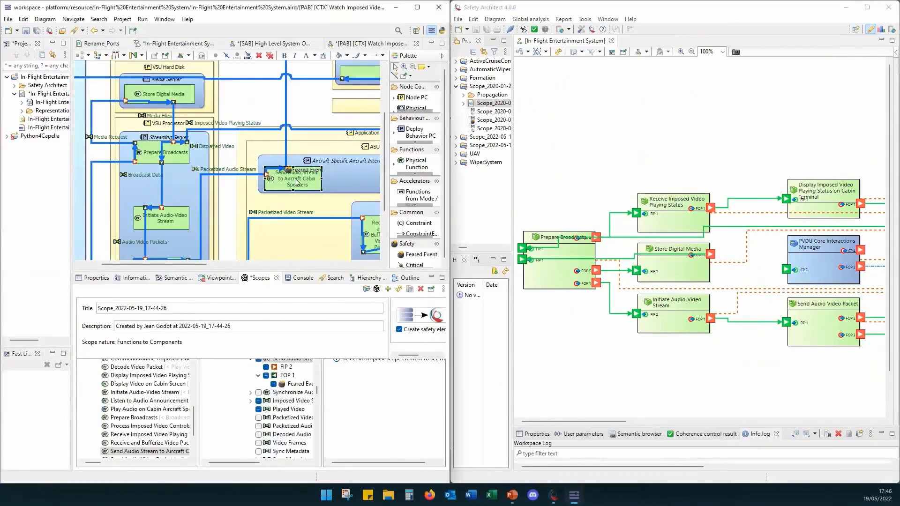
{"action": "right_click", "coordinate": [297, 183]}
{"action": "mouse_move", "coordinate": [441, 461]}
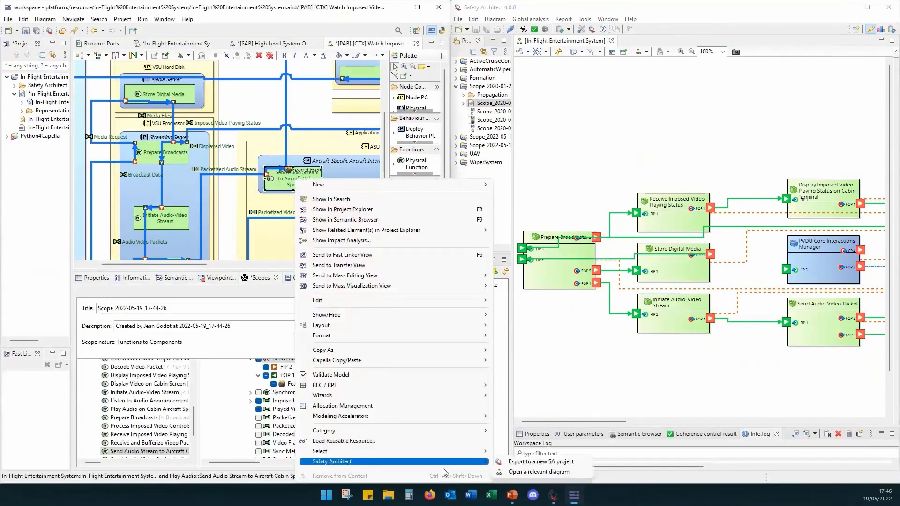
{"action": "left_click", "coordinate": [520, 471]}
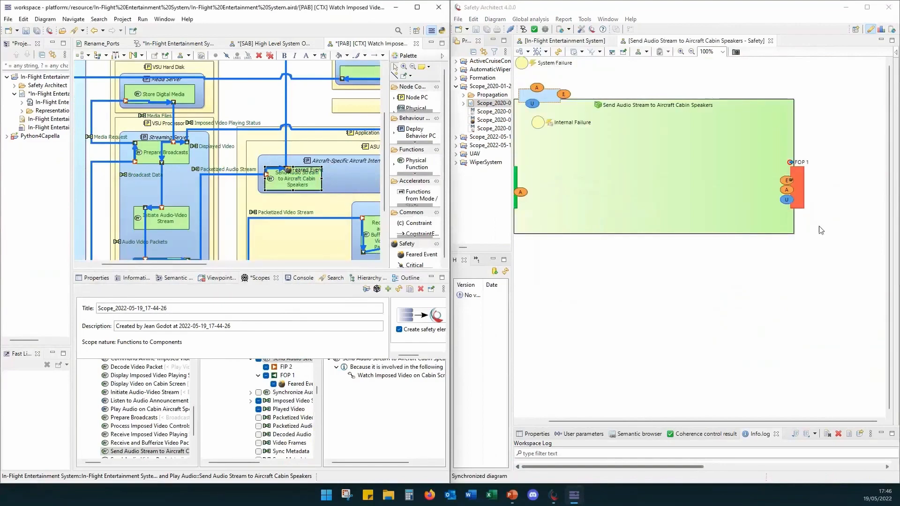
Examine the feared events list in the propagation properties of the Erroneous failure mode on FOP 1.
{"action": "double_click", "coordinate": [788, 180]}
{"action": "left_click", "coordinate": [589, 258]}
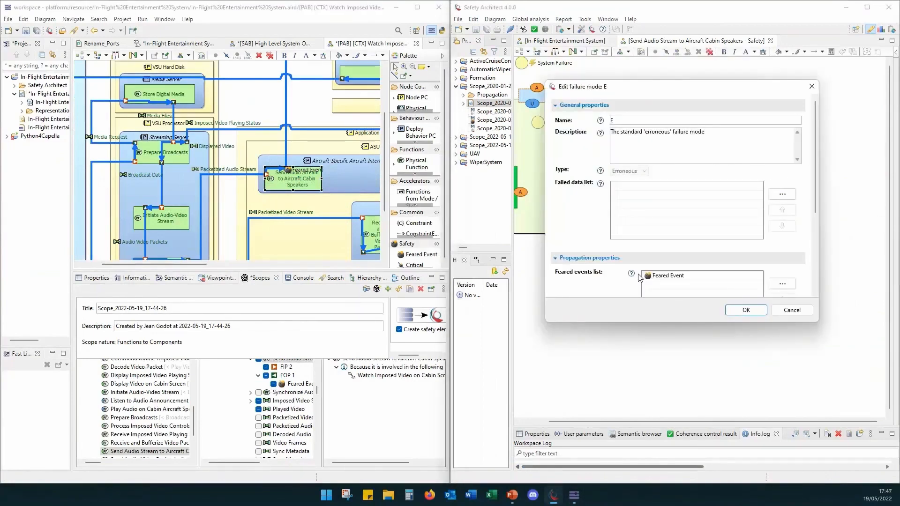
{"action": "left_click", "coordinate": [792, 310]}
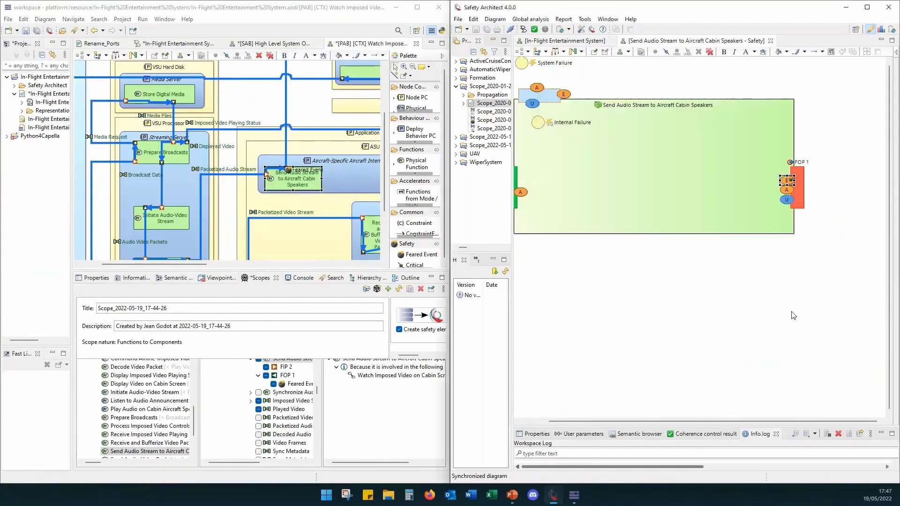
Reposition the Send Audio Stream to Aircraft Cabin Speakers block to expose its input port and add an OR gate inside it.
{"action": "left_click", "coordinate": [867, 7]}
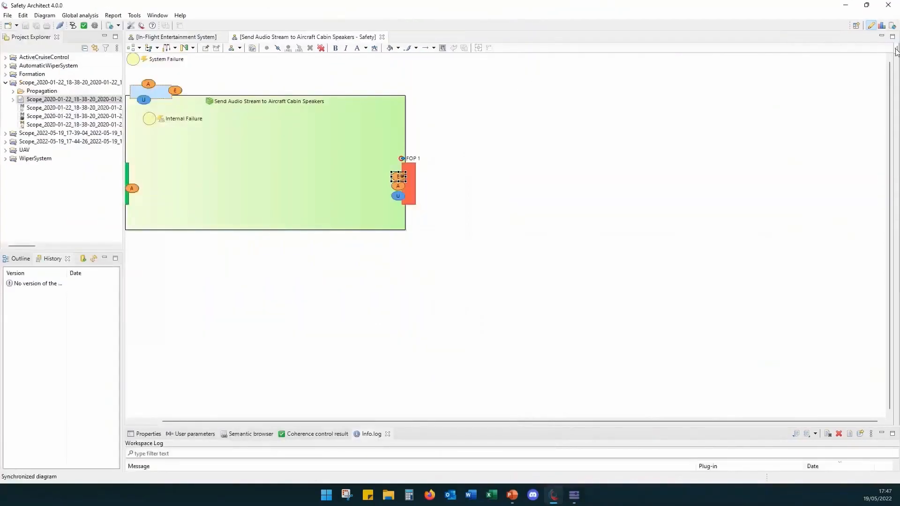
{"action": "left_click_drag", "start_coordinate": [293, 160], "coordinate": [390, 179]}
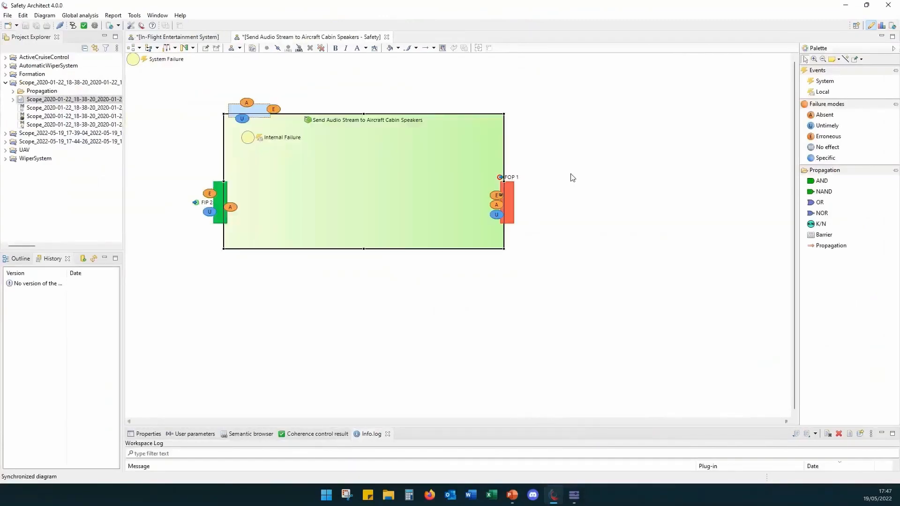
{"action": "left_click", "coordinate": [608, 191]}
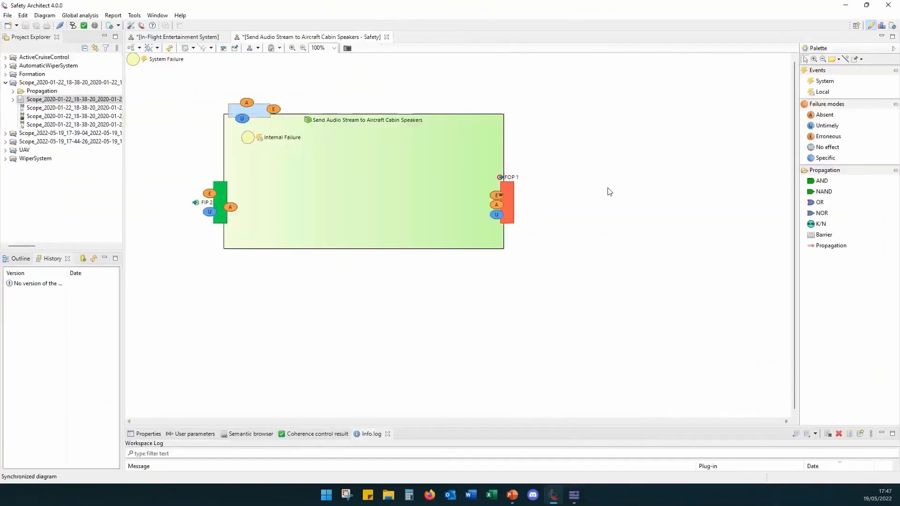
{"action": "left_click", "coordinate": [822, 205]}
{"action": "left_click", "coordinate": [388, 193]}
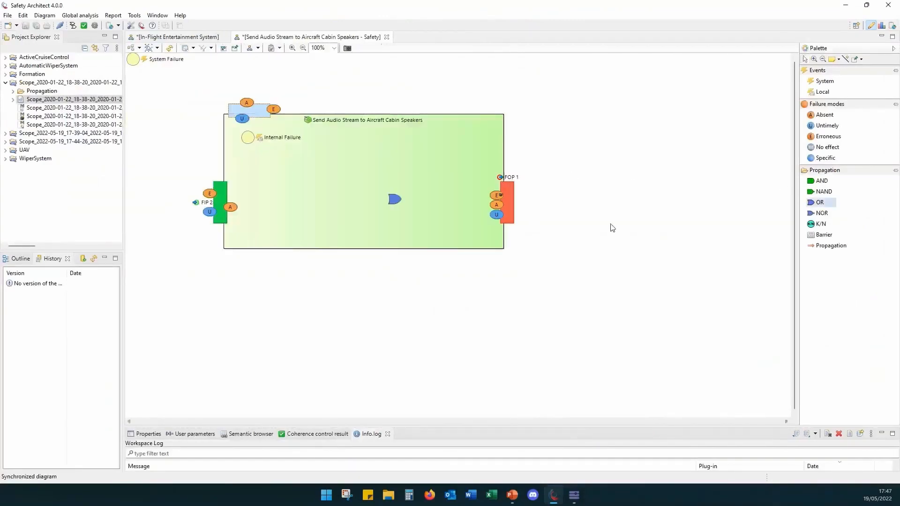
Add propagation links from Internal Failure and FIP 2's Erroneous mode to the OR gate, and from the gate to FOP 1's Erroneous mode.
{"action": "left_click", "coordinate": [837, 246]}
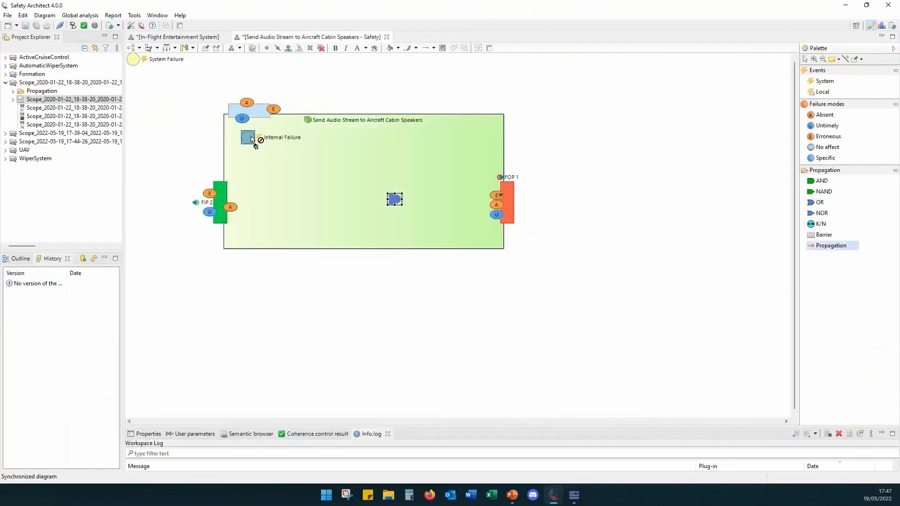
{"action": "left_click", "coordinate": [392, 200]}
{"action": "left_click", "coordinate": [209, 194]}
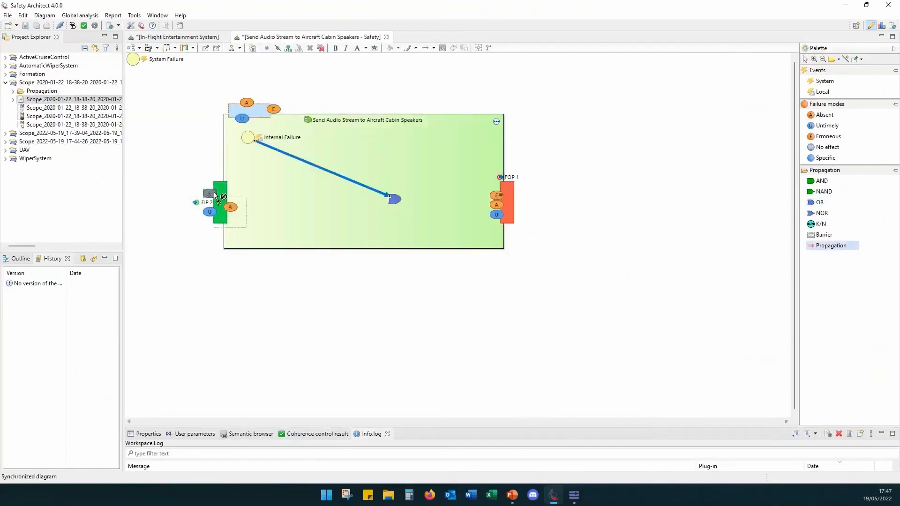
{"action": "left_click", "coordinate": [394, 199]}
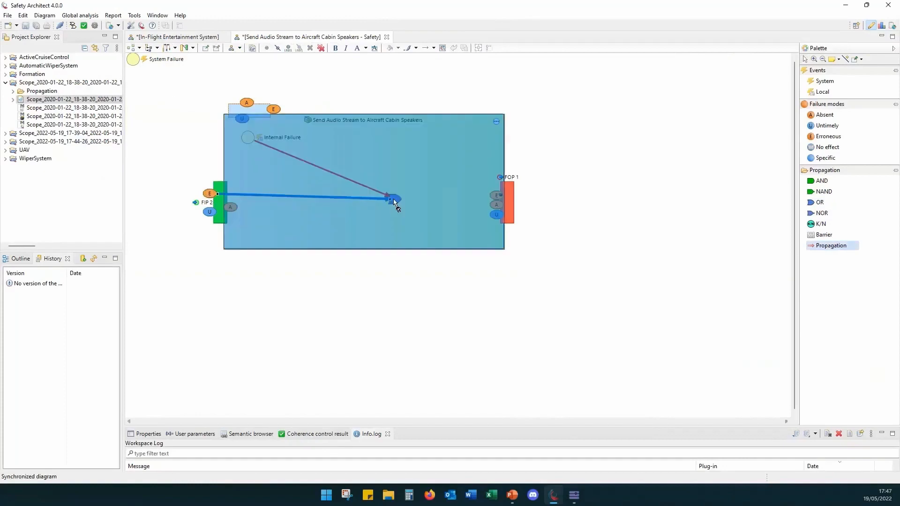
{"action": "left_click", "coordinate": [496, 195]}
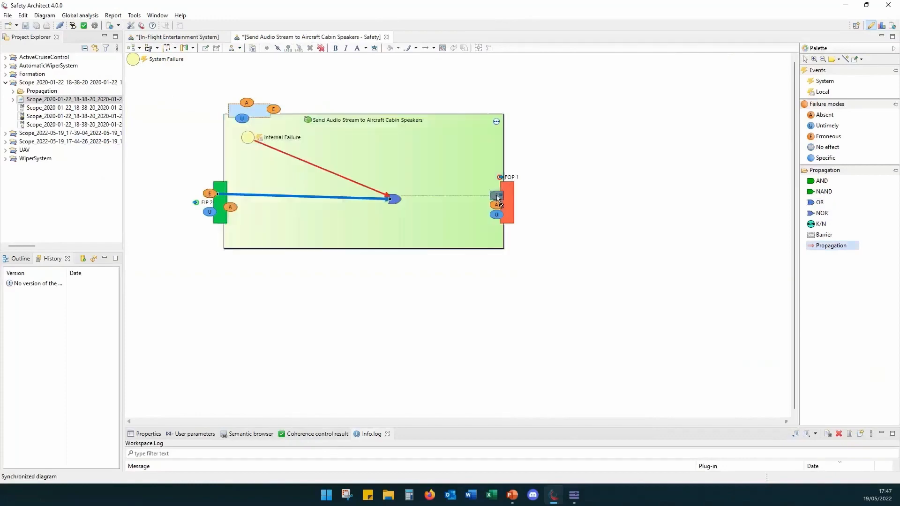
Leave the Propagation tool and save the Send Audio Stream to Aircraft Cabin Speakers diagram.
{"action": "key", "text": "Escape"}
{"action": "left_click", "coordinate": [567, 228]}
{"action": "key", "text": "ctrl+s"}
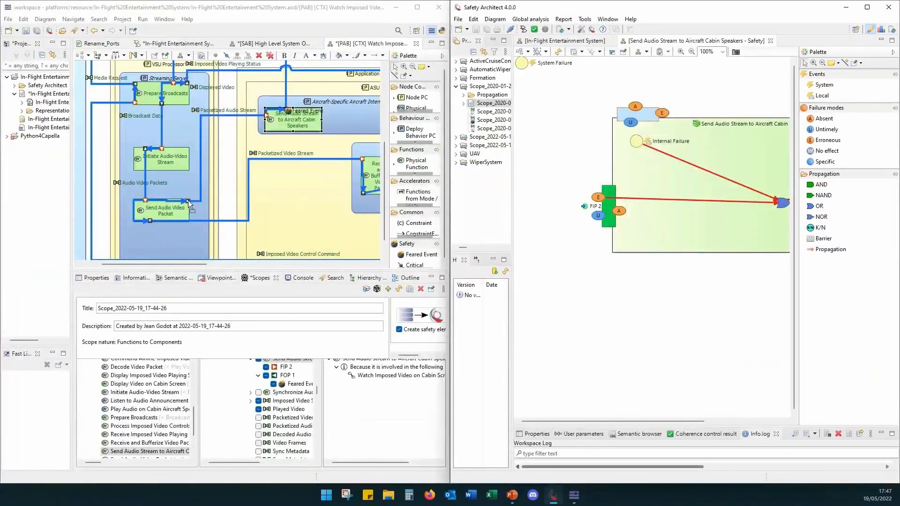
From Capella's physical architecture diagram, open the relevant Safety Architect diagram for the function Send Audio Video Packet and maximise it.
{"action": "left_click", "coordinate": [187, 201]}
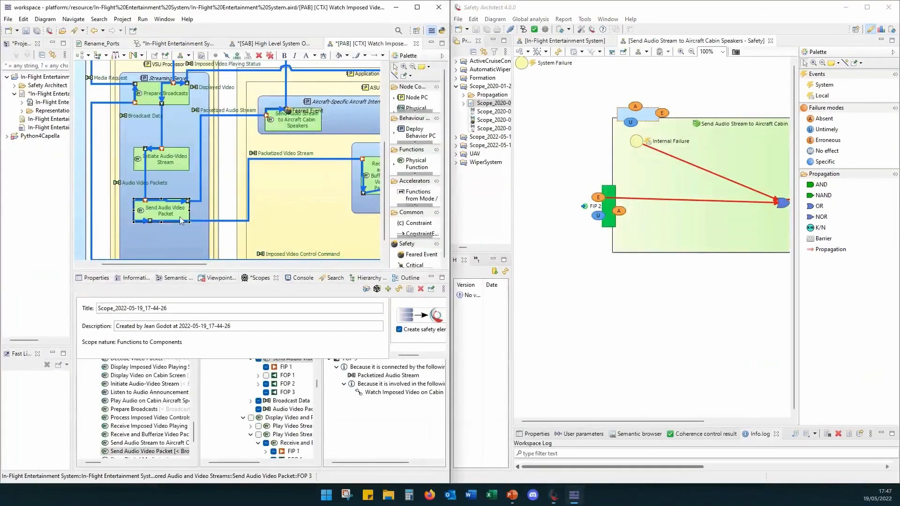
{"action": "right_click", "coordinate": [181, 221]}
{"action": "mouse_move", "coordinate": [325, 465]}
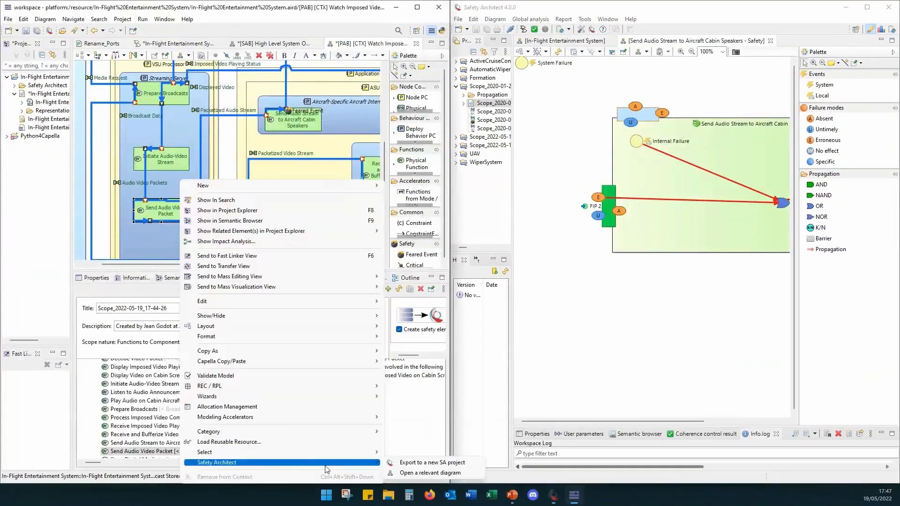
{"action": "left_click", "coordinate": [430, 473]}
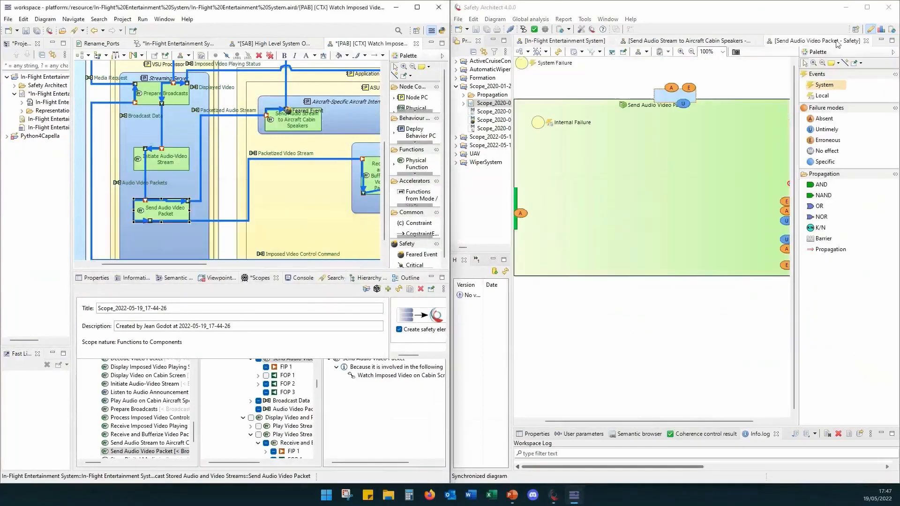
{"action": "left_click", "coordinate": [867, 7]}
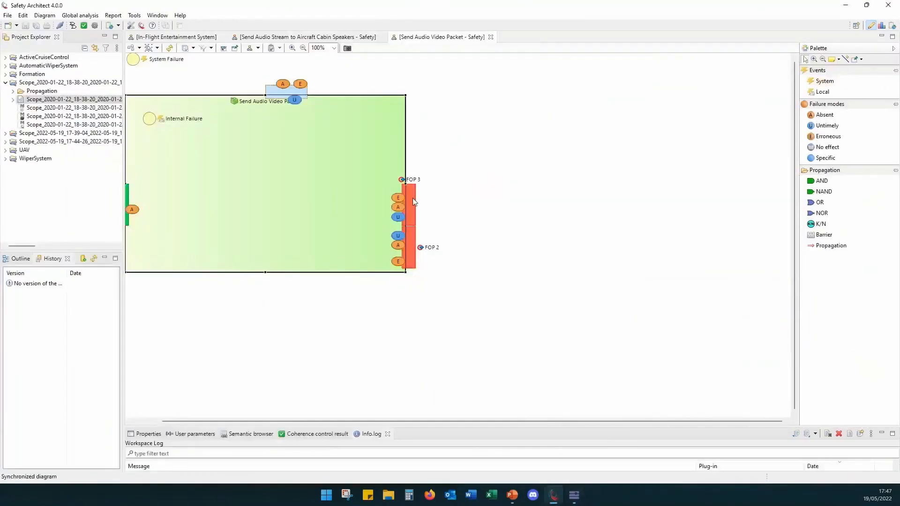
Add an AND gate inside Send Audio Video Packet, with propagation links into it from Internal Failure and FIP 1's Erroneous mode.
{"action": "left_click", "coordinate": [820, 181]}
{"action": "left_click", "coordinate": [362, 185]}
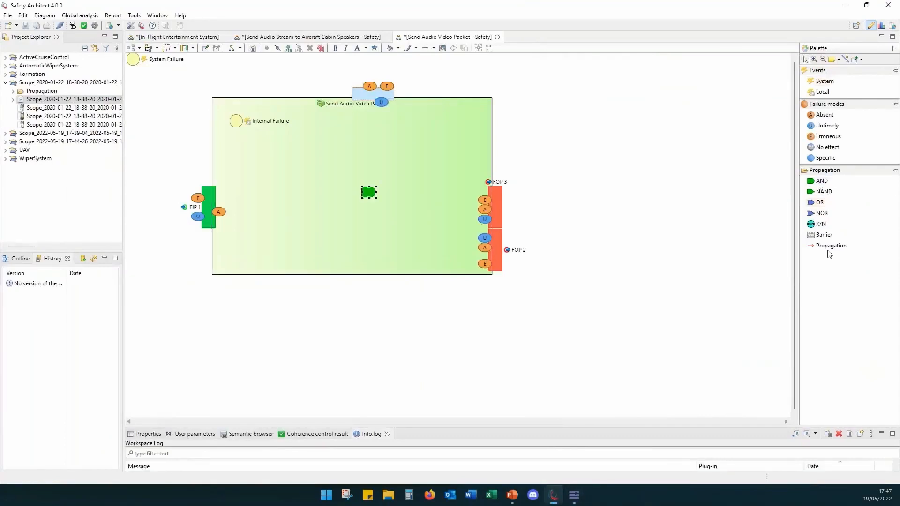
{"action": "left_click", "coordinate": [829, 246]}
{"action": "left_click", "coordinate": [236, 123]}
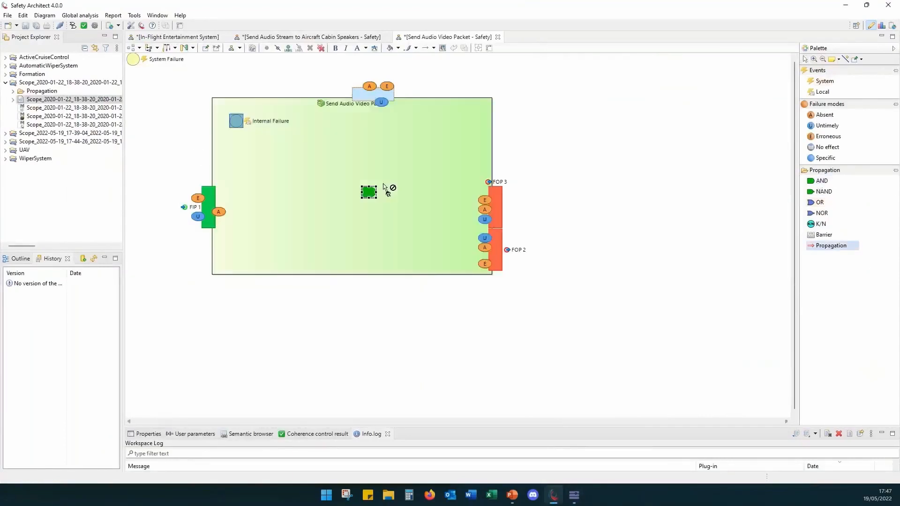
{"action": "left_click", "coordinate": [370, 192]}
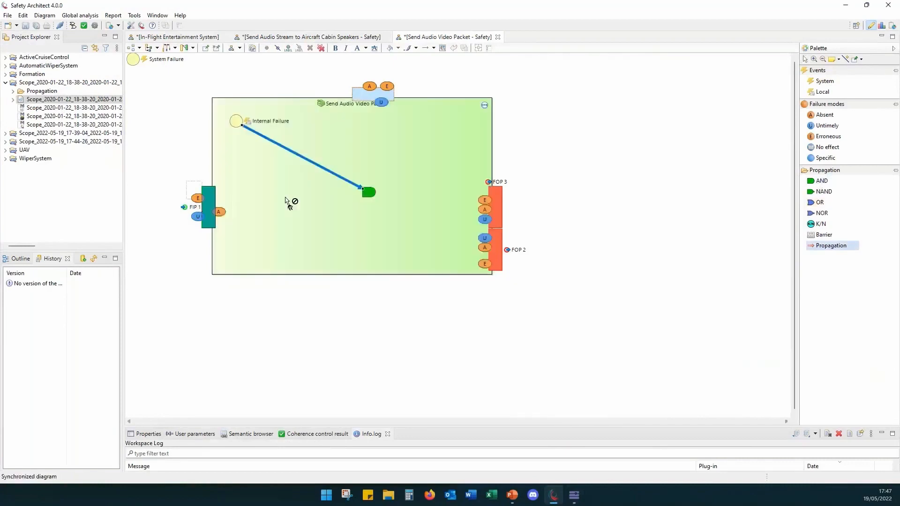
{"action": "left_click", "coordinate": [371, 193]}
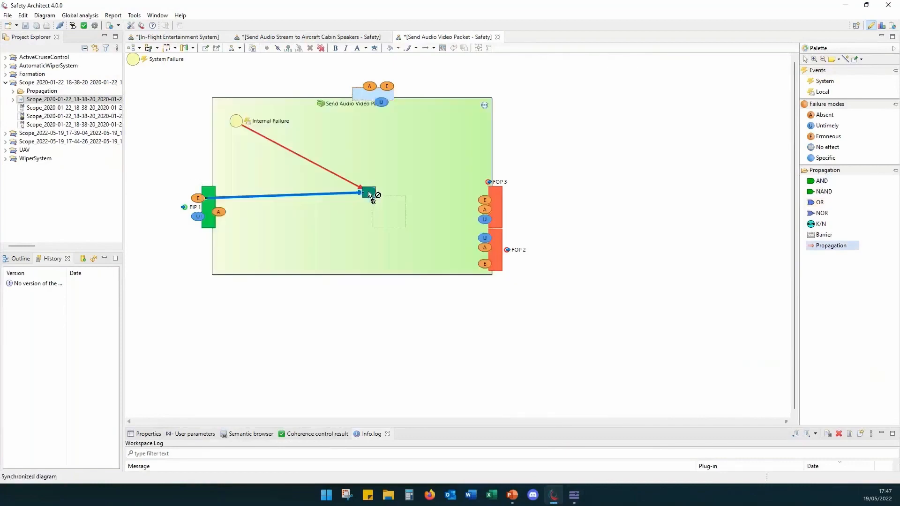
Complete the propagation link from the AND gate to FOP 3's Erroneous mode and save the Send Audio Video Packet diagram.
{"action": "left_click", "coordinate": [486, 202]}
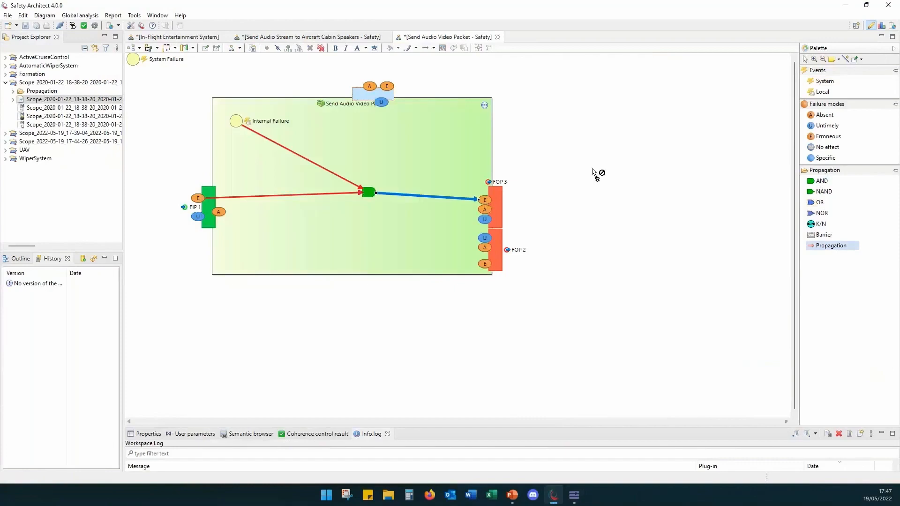
{"action": "left_click", "coordinate": [593, 173]}
{"action": "key", "text": "ctrl+s"}
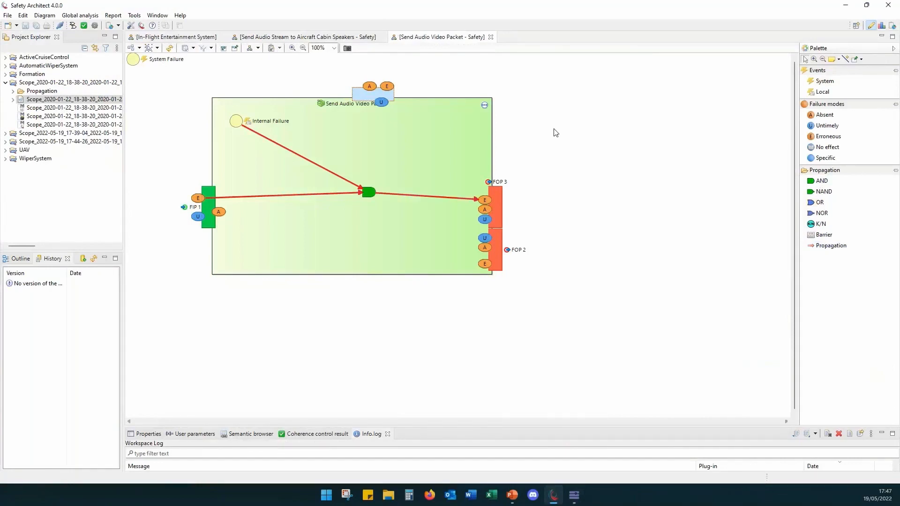
Compare the audio stream path in Capella's physical architecture diagram with the Send Audio Video Packet propagation diagram, side by side.
{"action": "left_click", "coordinate": [866, 5]}
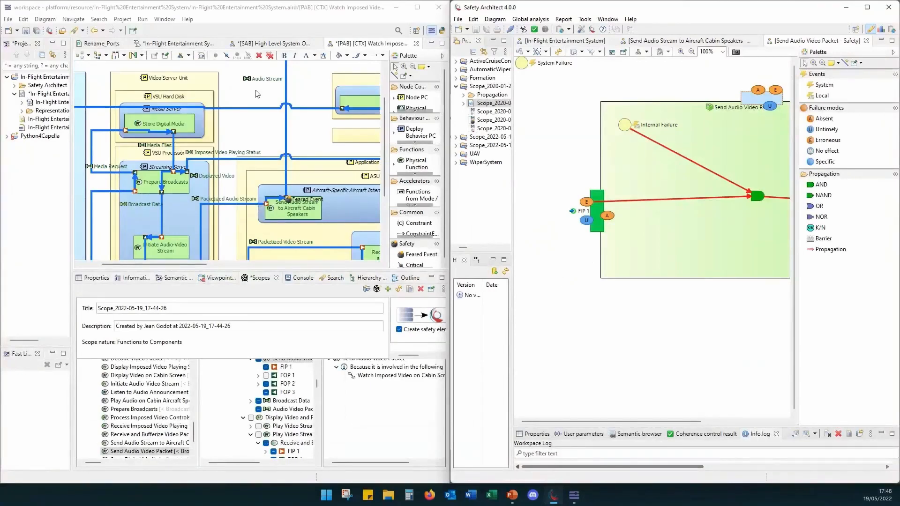
{"action": "scroll", "coordinate": [248, 116], "scroll_direction": "up", "scroll_amount": 3}
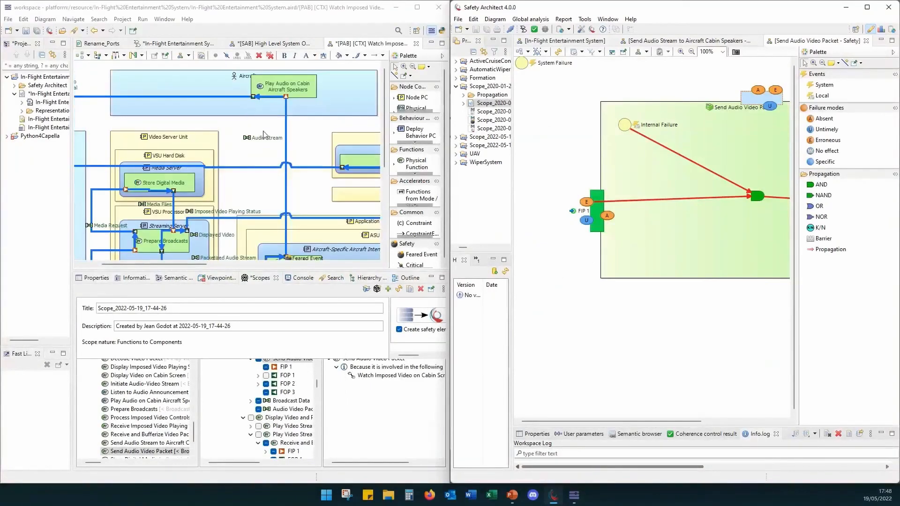
{"action": "scroll", "coordinate": [240, 152], "scroll_direction": "down", "scroll_amount": 5}
{"action": "scroll", "coordinate": [238, 174], "scroll_direction": "down", "scroll_amount": 2}
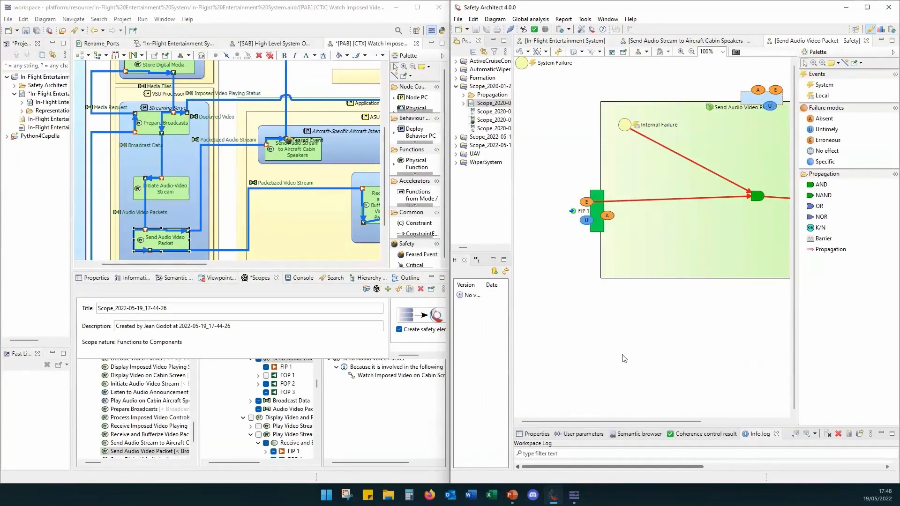
{"action": "left_click_drag", "start_coordinate": [603, 420], "coordinate": [683, 420]}
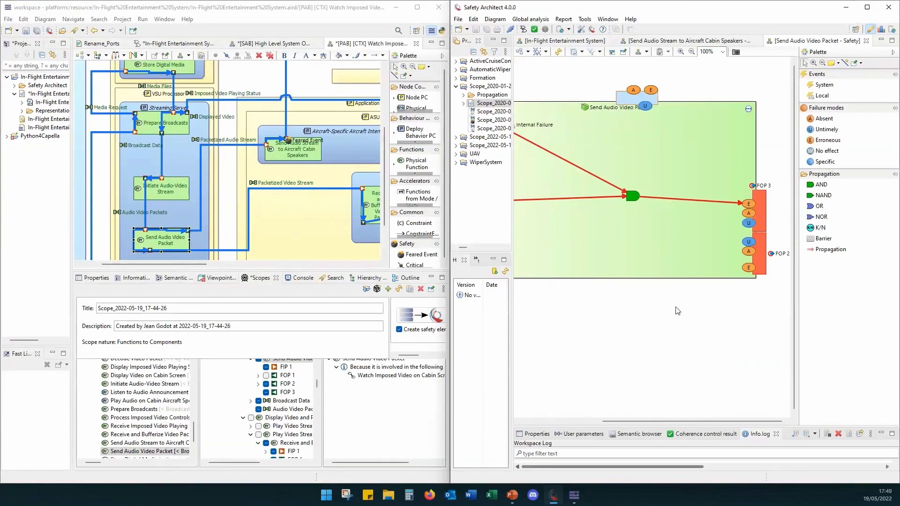
{"action": "left_click_drag", "start_coordinate": [661, 425], "coordinate": [621, 425]}
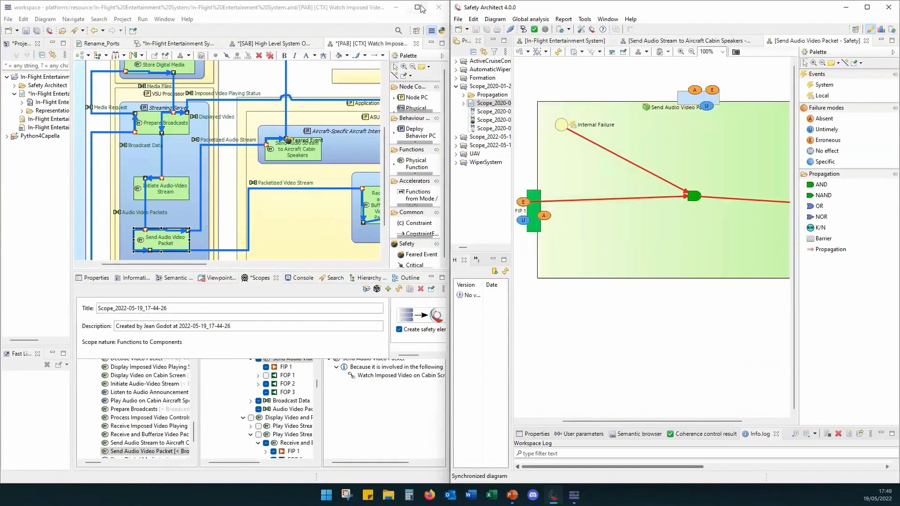
Save the Capella model and run the global safety analysis on the feared event of Send Audio Stream to Aircraft Cabin Speakers.
{"action": "left_click", "coordinate": [294, 149]}
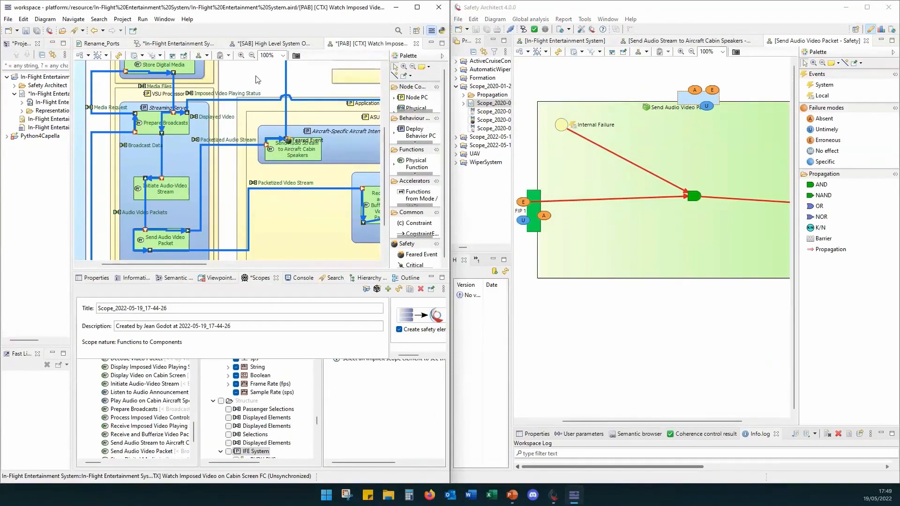
{"action": "key", "text": "ctrl+shift+s"}
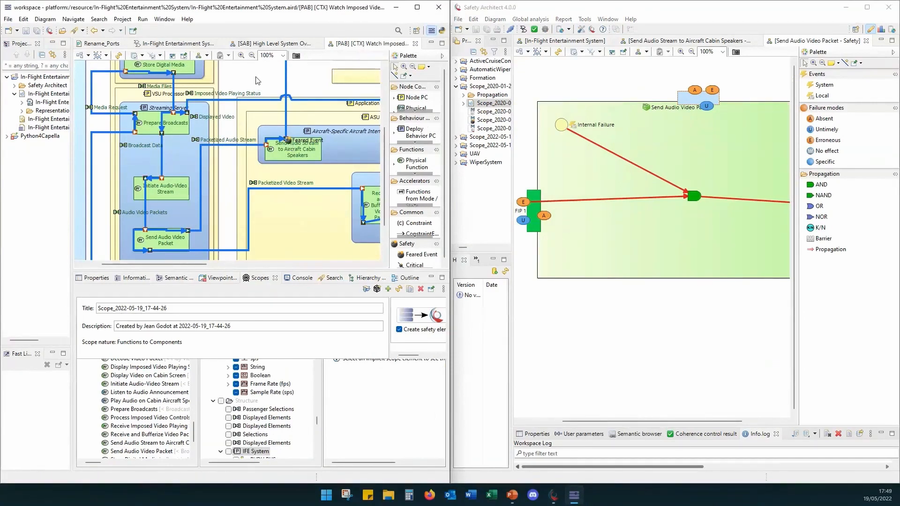
{"action": "left_click", "coordinate": [289, 141]}
{"action": "right_click", "coordinate": [289, 141]}
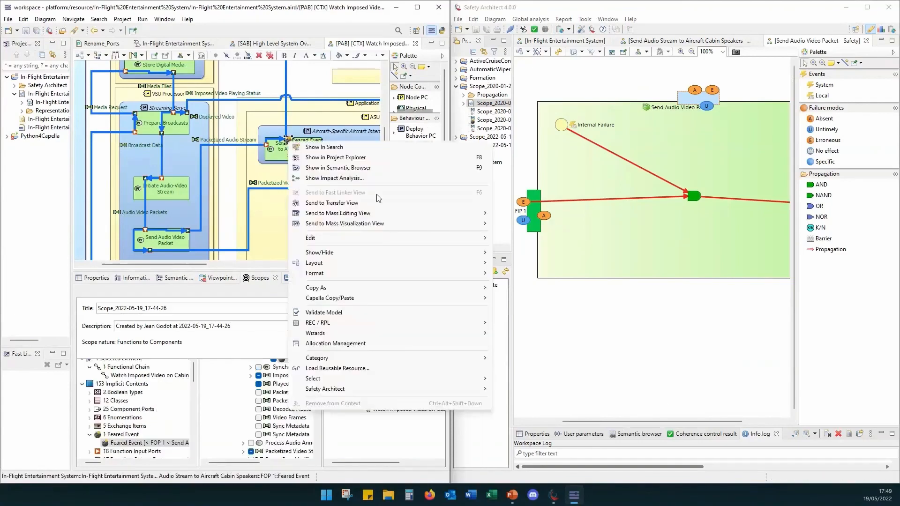
{"action": "mouse_move", "coordinate": [396, 392]}
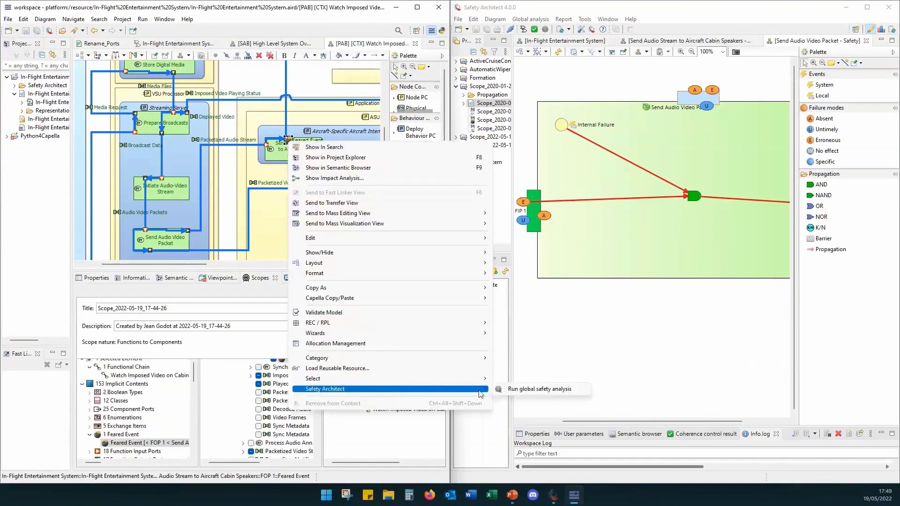
{"action": "left_click", "coordinate": [509, 390]}
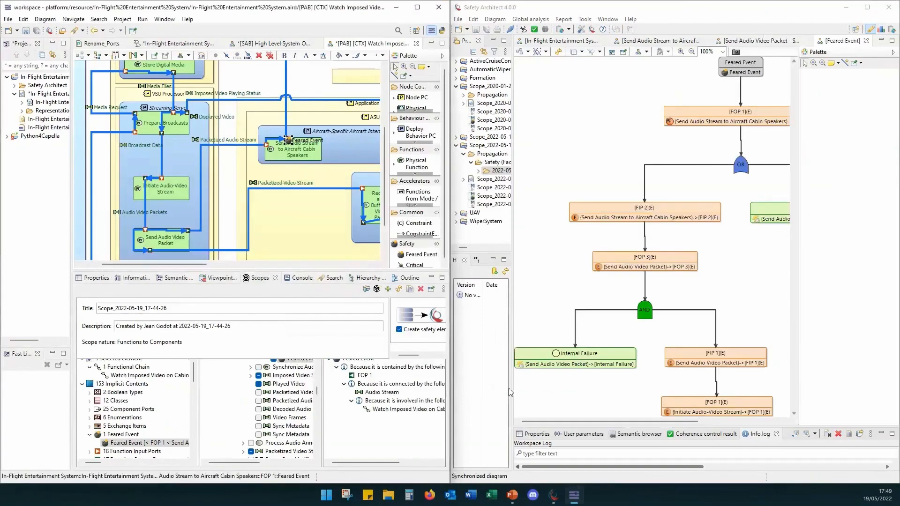
Enlarge Capella's diagram area and show the critical functional chain CriticalFunctionalChain_Feared Event in the physical architecture diagram.
{"action": "left_click", "coordinate": [417, 8]}
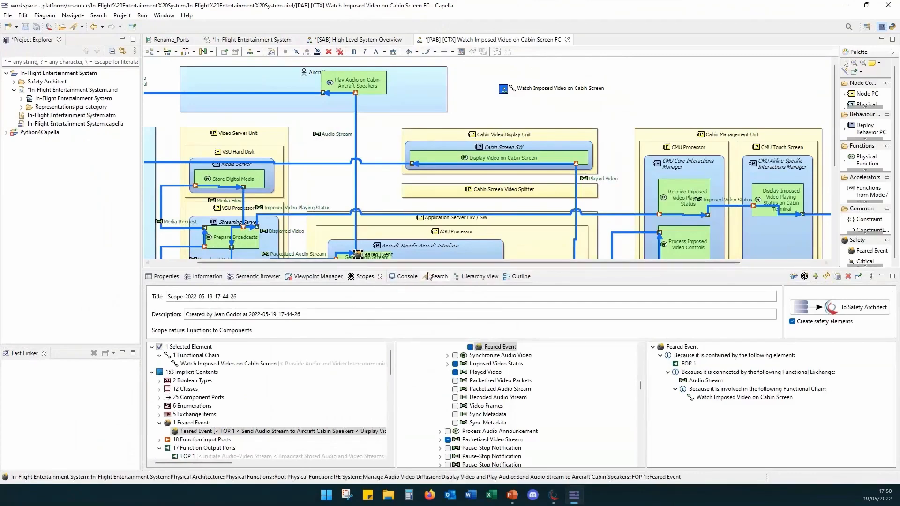
{"action": "left_click_drag", "start_coordinate": [424, 270], "coordinate": [424, 395]}
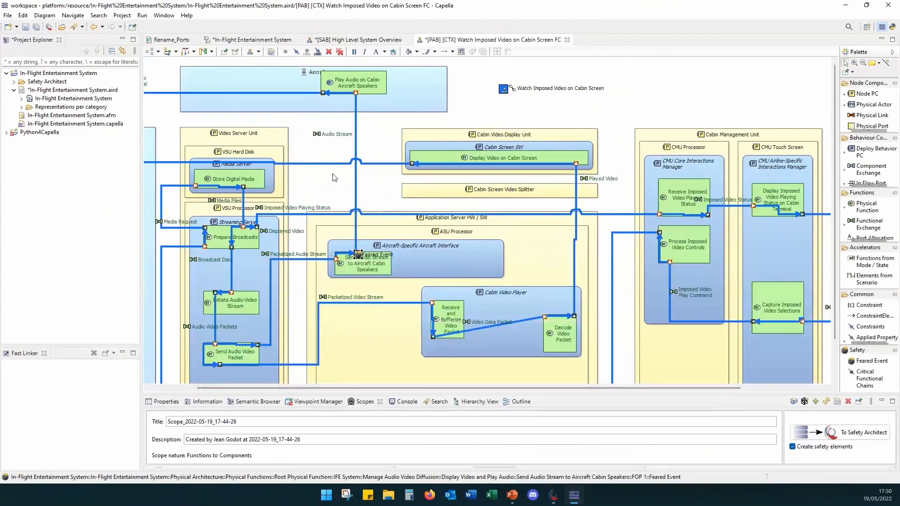
{"action": "left_click", "coordinate": [332, 188]}
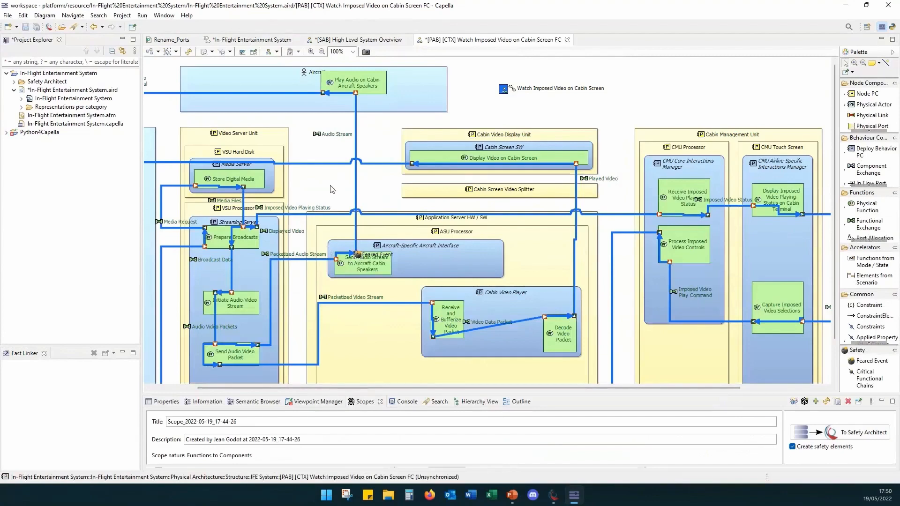
{"action": "left_click", "coordinate": [868, 379]}
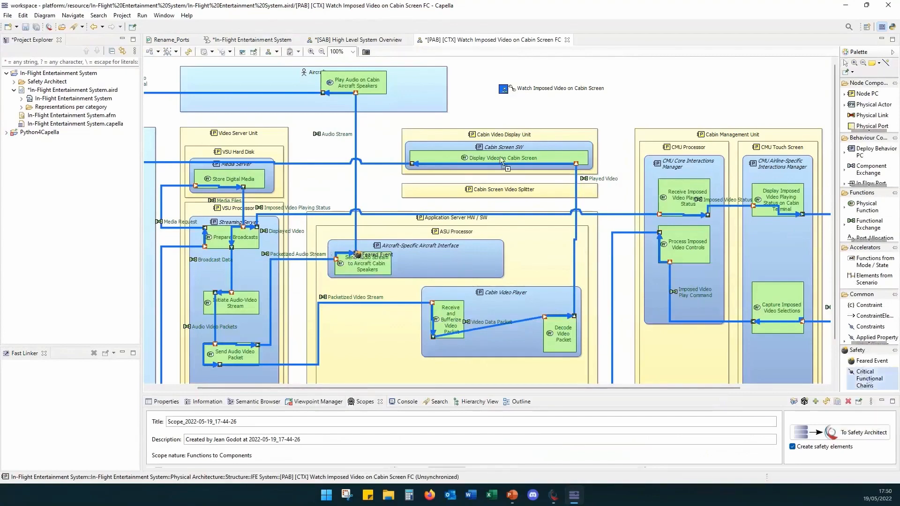
{"action": "left_click", "coordinate": [499, 103]}
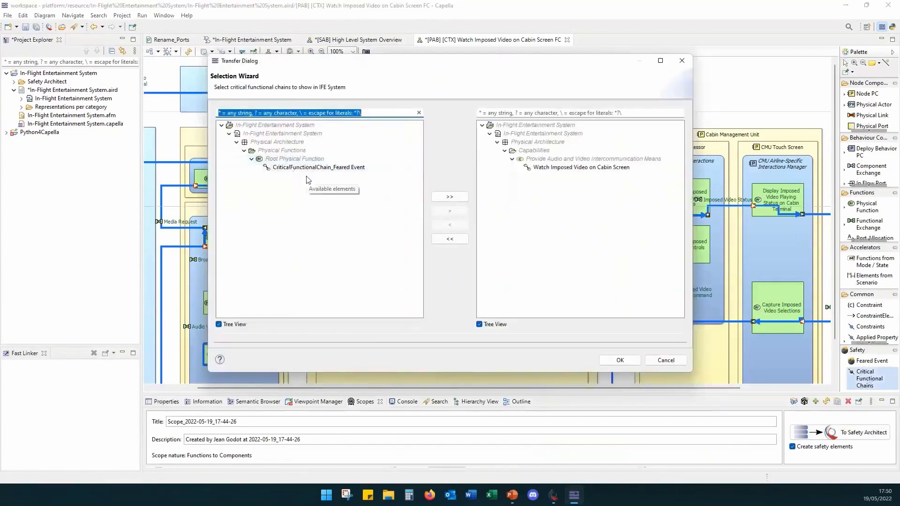
{"action": "double_click", "coordinate": [293, 168]}
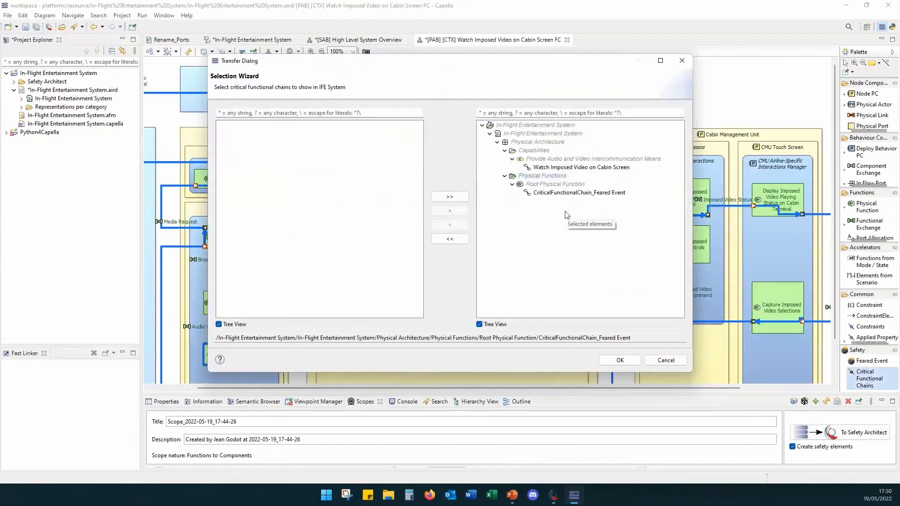
{"action": "left_click", "coordinate": [620, 360]}
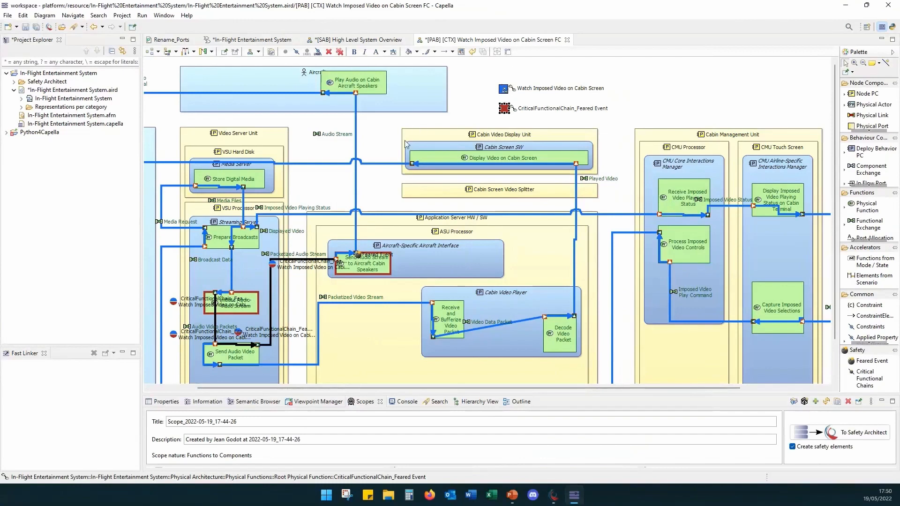
{"action": "left_click", "coordinate": [381, 132]}
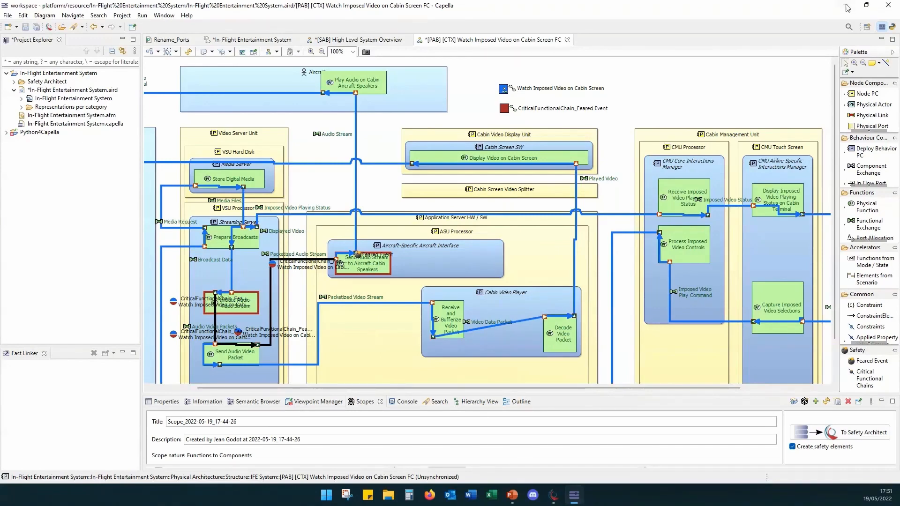
Switch to the Feared Event fault tree in Safety Architect and bring up the available model tools.
{"action": "left_click", "coordinate": [847, 6]}
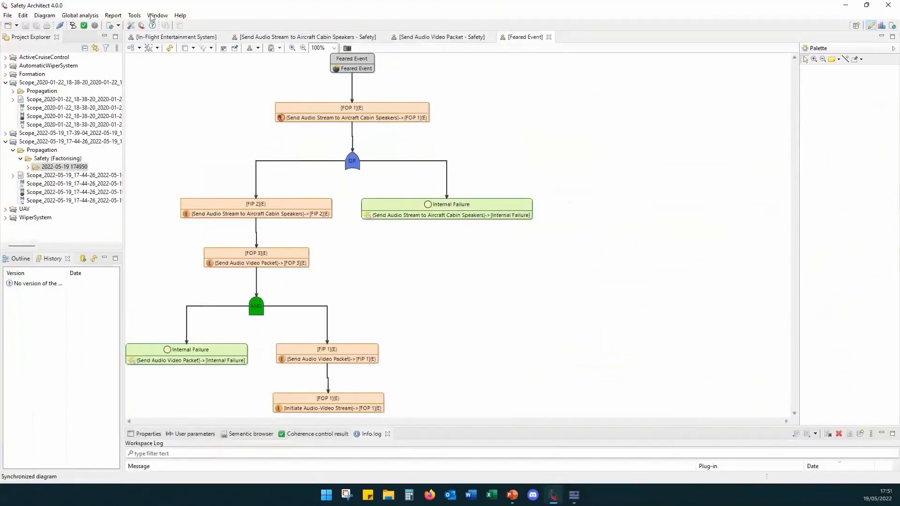
{"action": "left_click", "coordinate": [136, 15]}
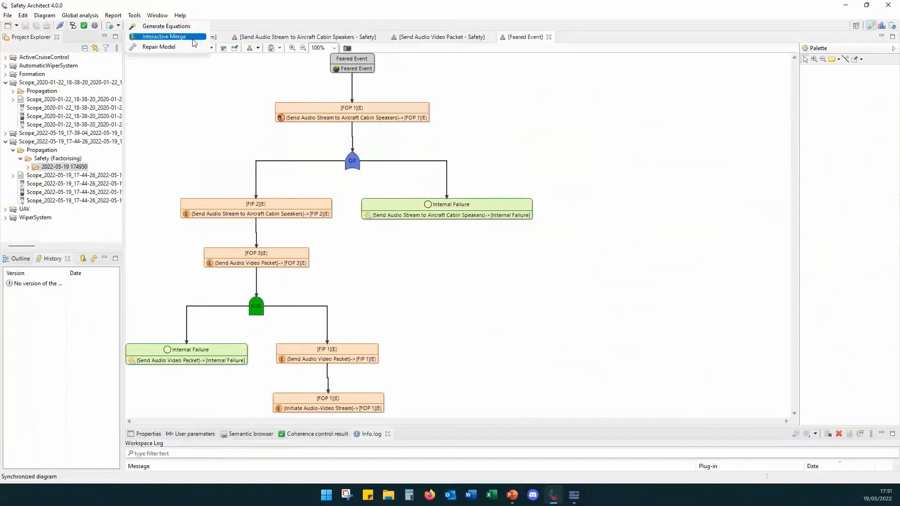